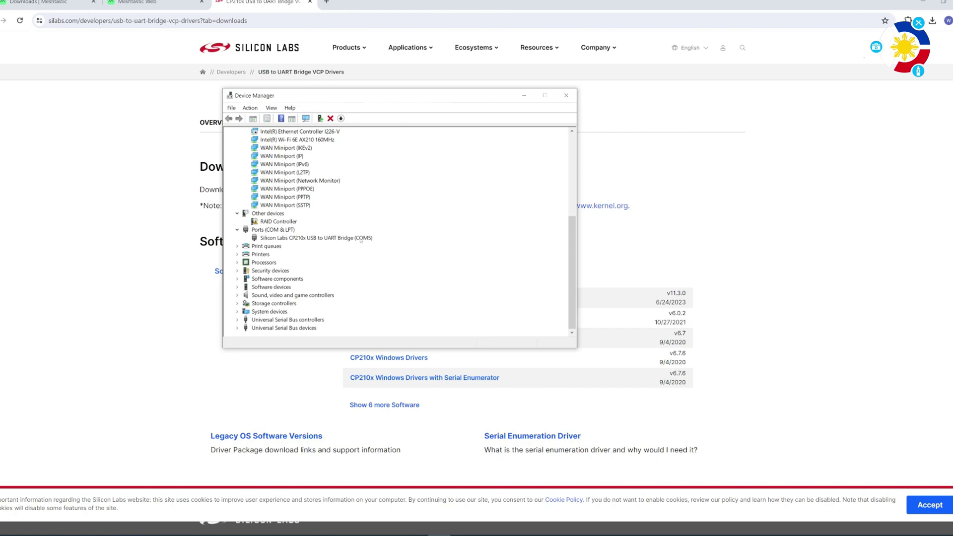
- Minimize Device Manager to reveal the Silicon Labs CP210x VCP driver downloads page
left_click(523, 97)
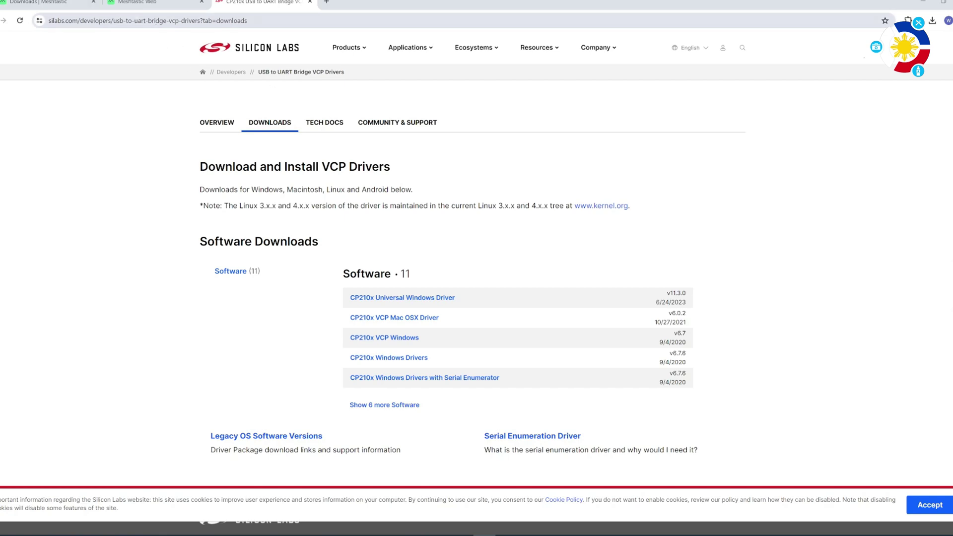
- Open the ESP32 flasher and select target Heltec V3 with firmware 2.3.10.d19607b Beta
left_click(166, 5)
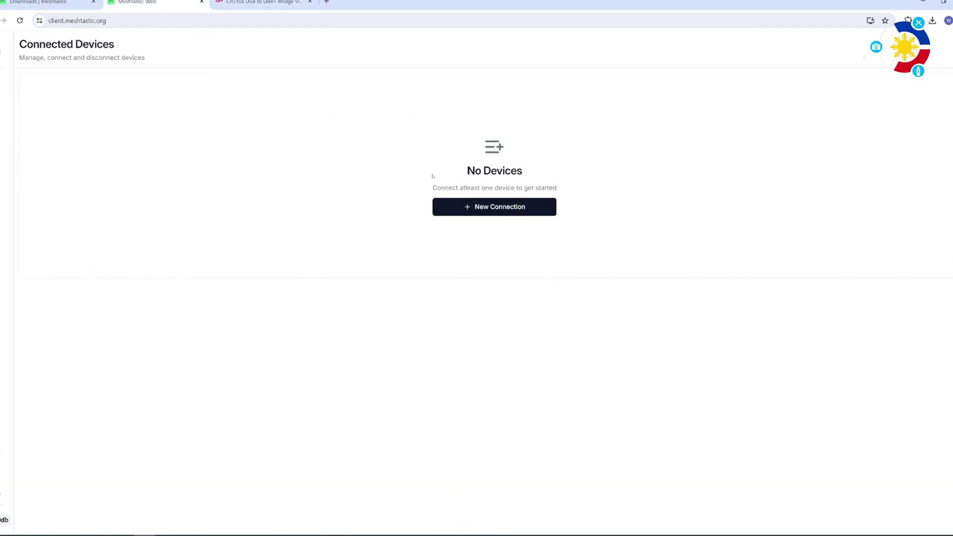
left_click(40, 5)
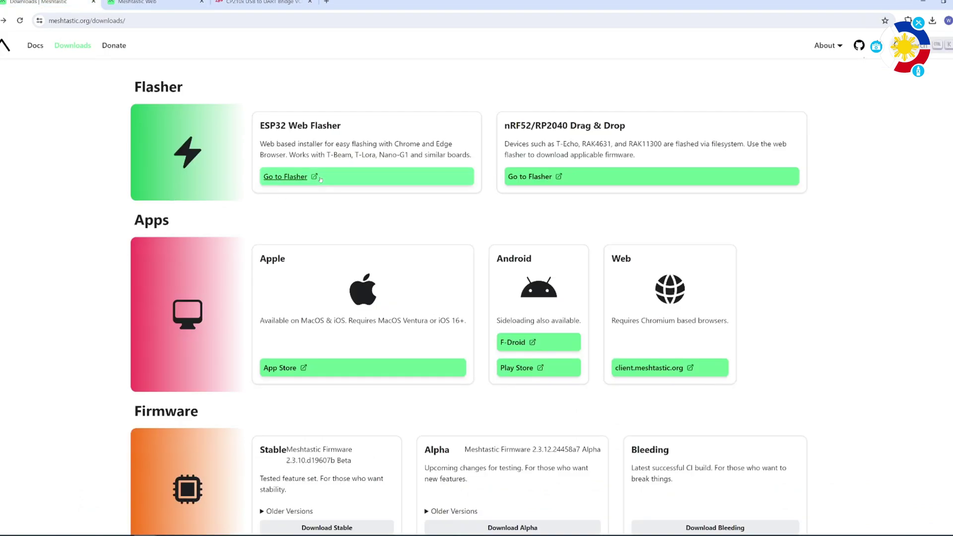
left_click(283, 177)
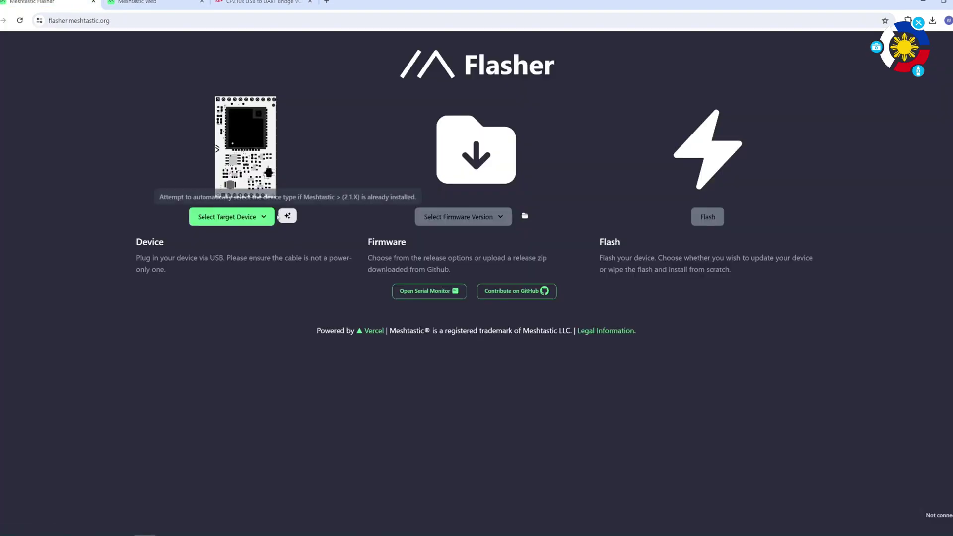
left_click(243, 218)
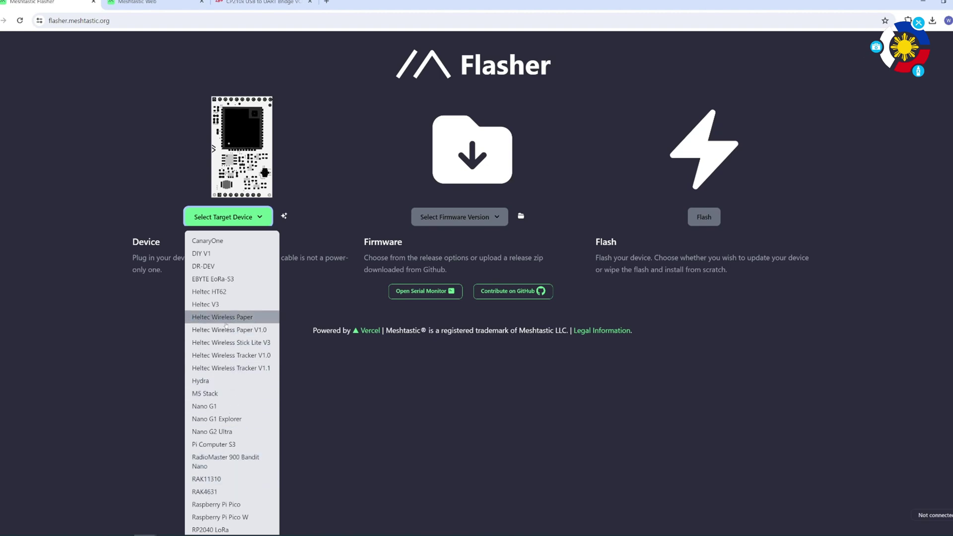
left_click(211, 304)
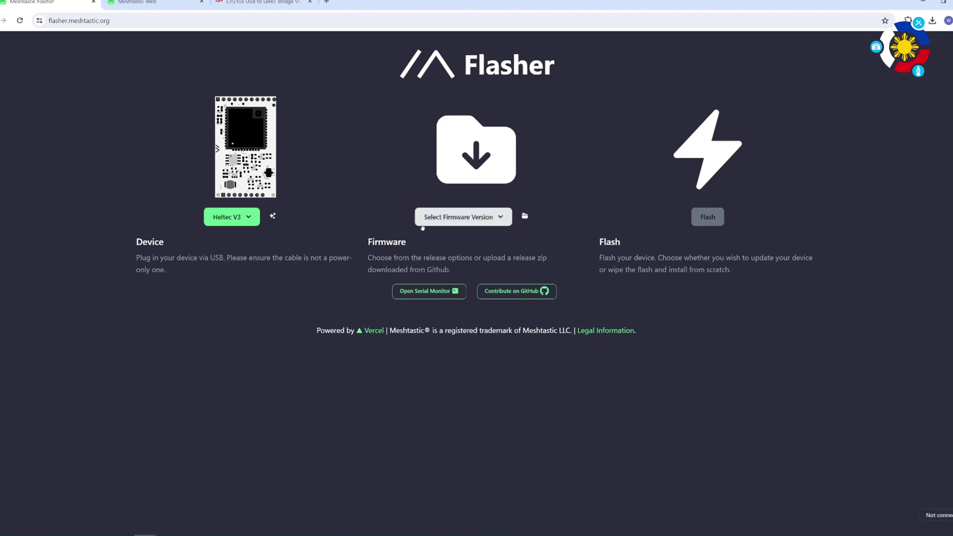
left_click(459, 218)
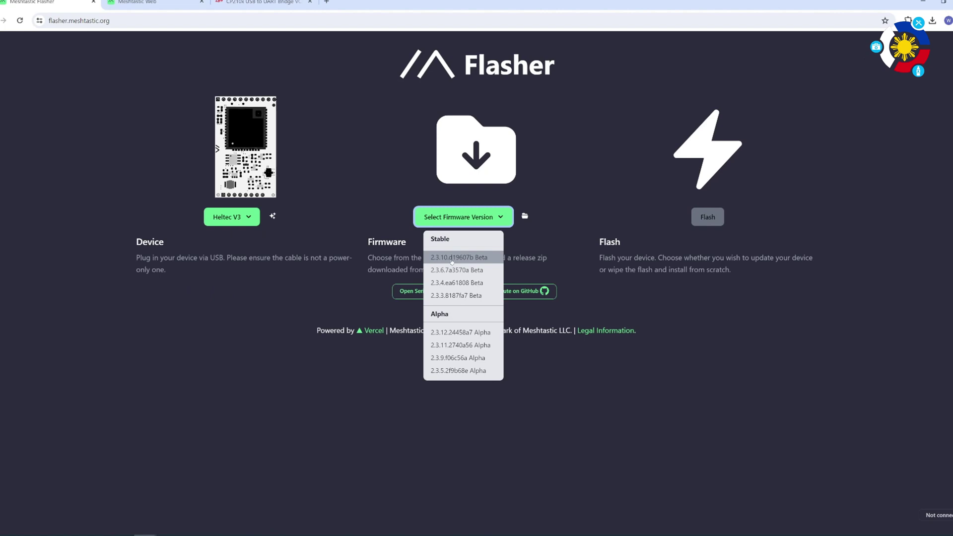
left_click(452, 258)
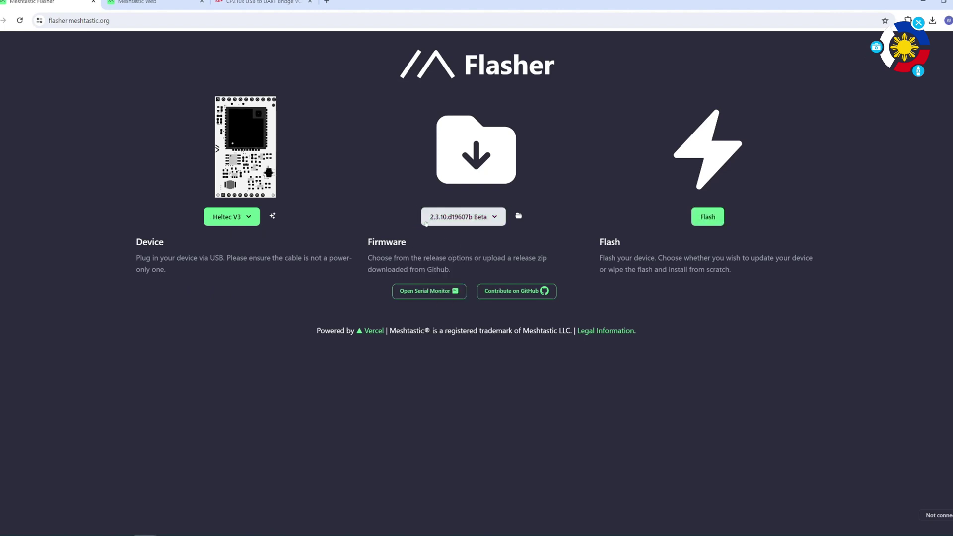
- Flash the firmware with Full Erase and Install over the CP2102 port on COM5
left_click(711, 219)
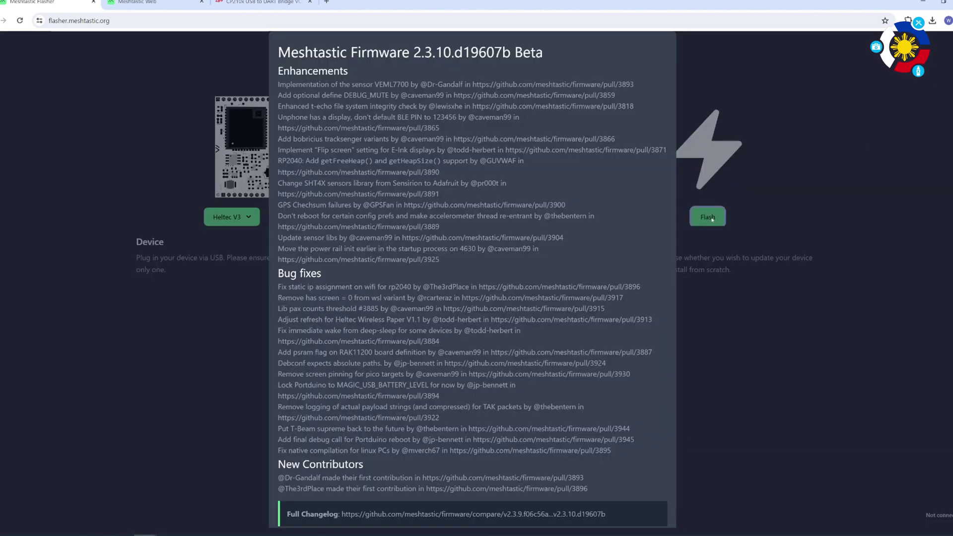
scroll(477, 372, "down", 2)
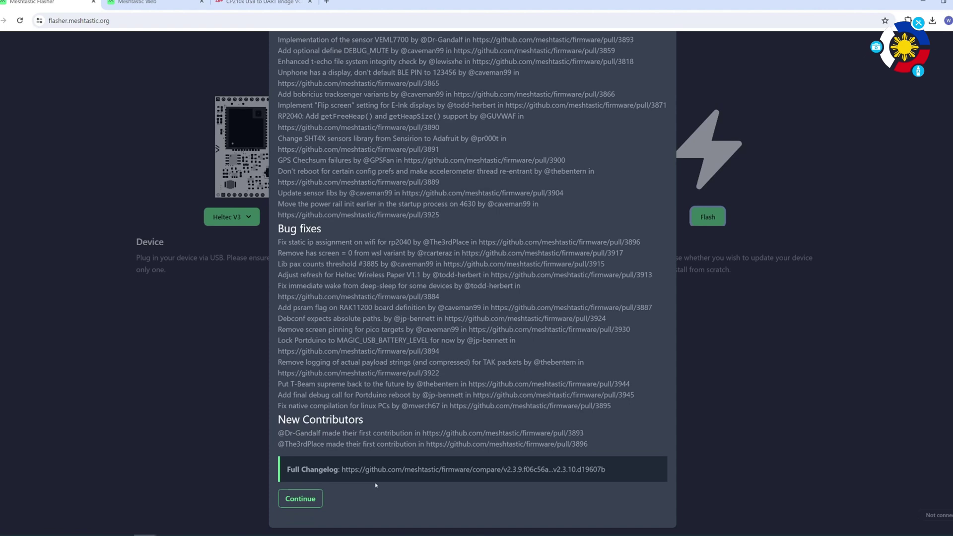
left_click(300, 499)
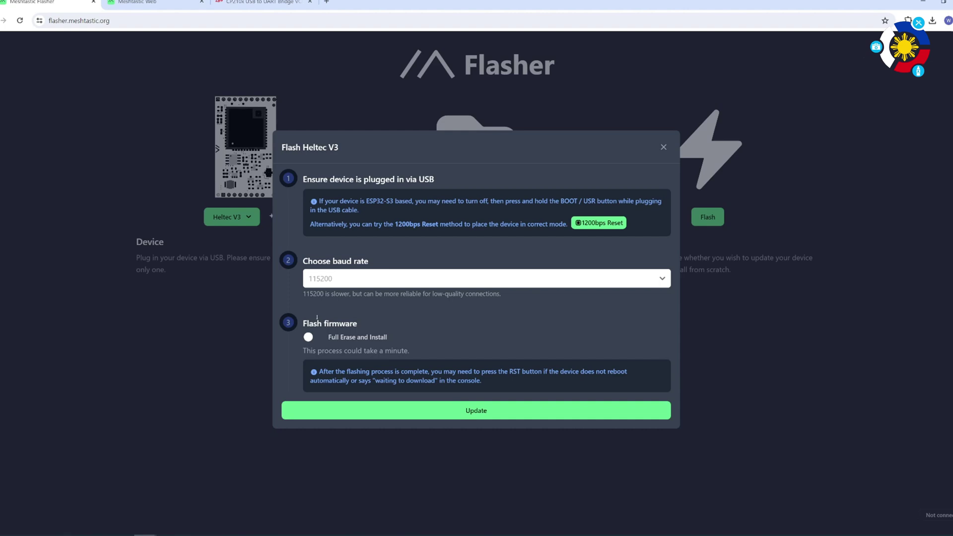
left_click(310, 339)
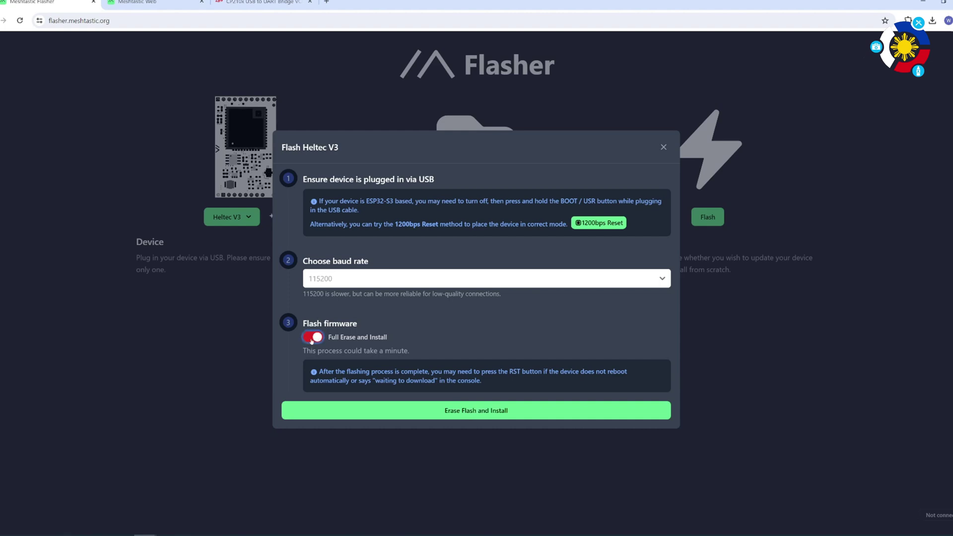
left_click(459, 412)
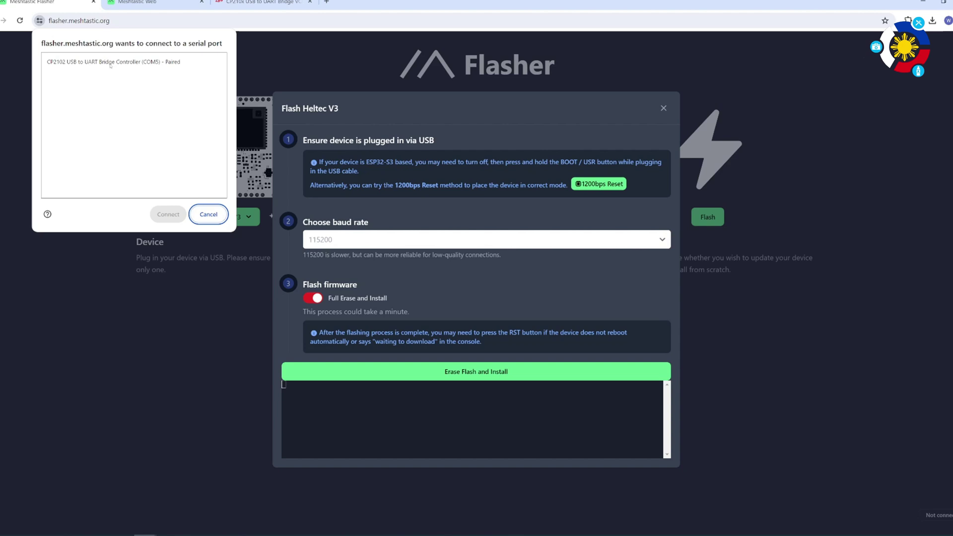
left_click(107, 64)
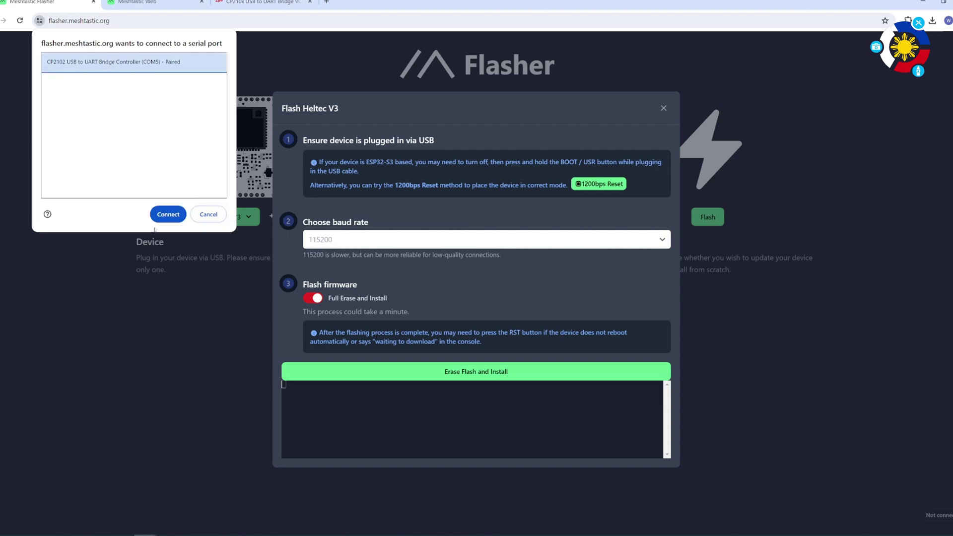
left_click(168, 215)
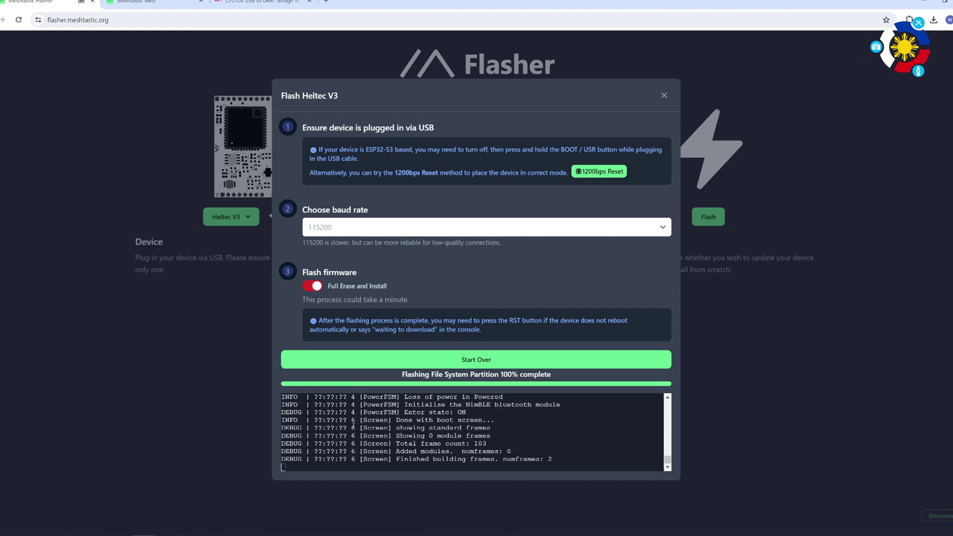
- Close the finished flasher dialog and connect Meshtastic Web to the listed serial device
left_click(664, 95)
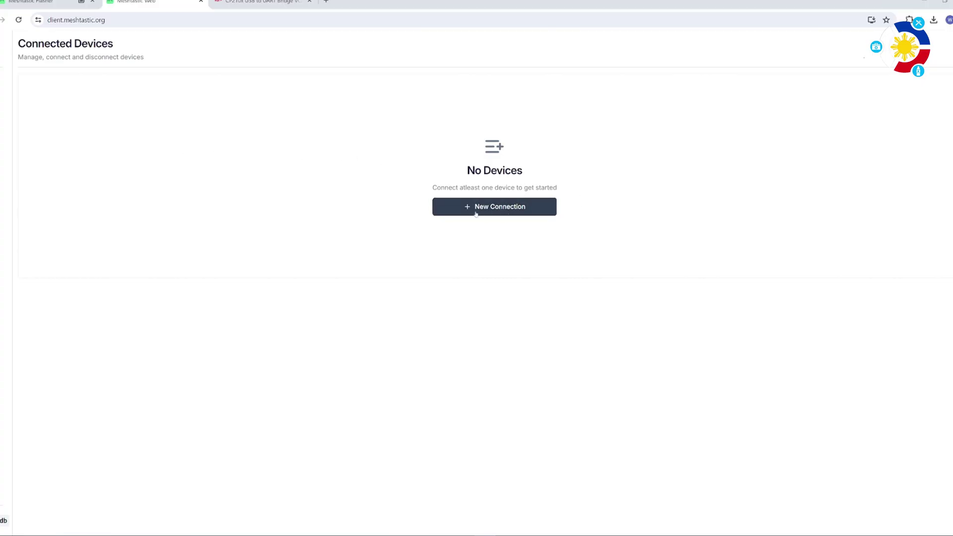
left_click(494, 209)
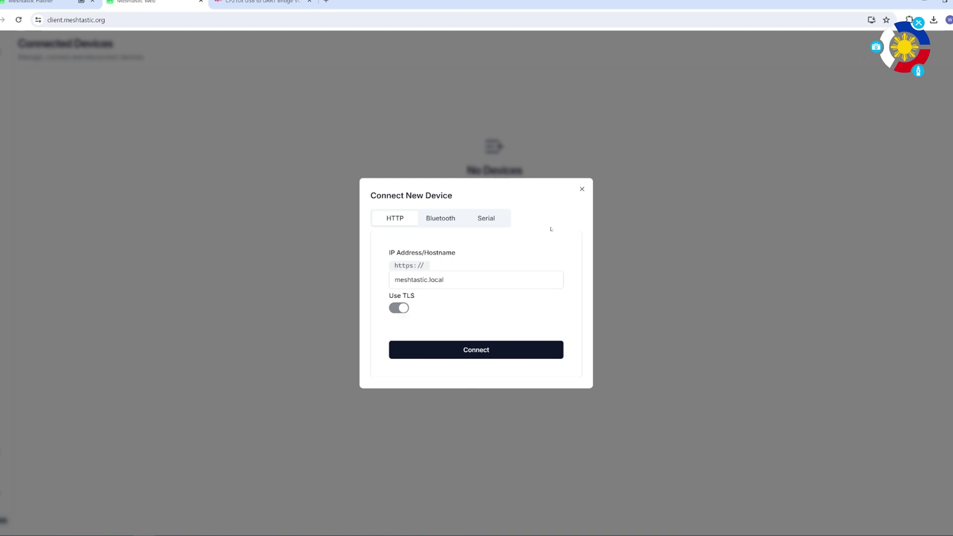
left_click(486, 222)
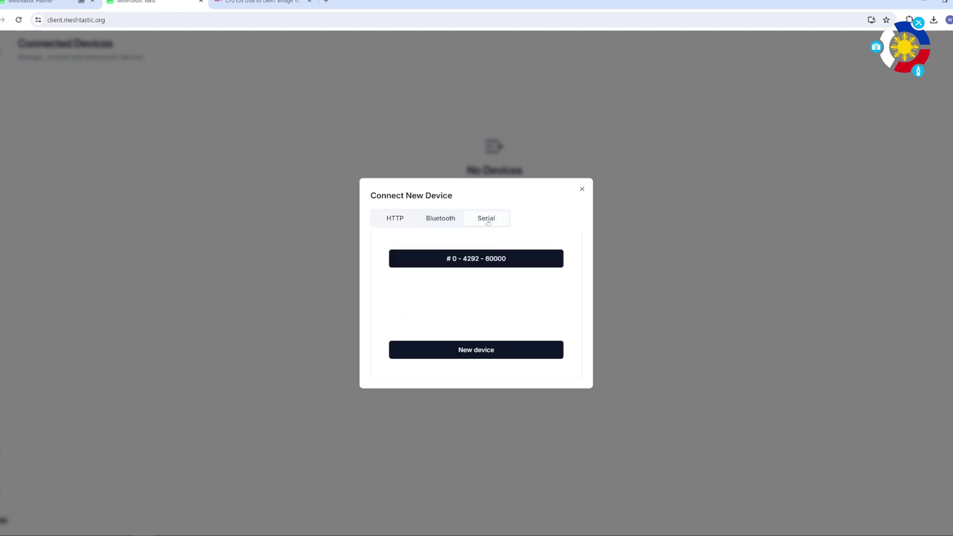
left_click(457, 266)
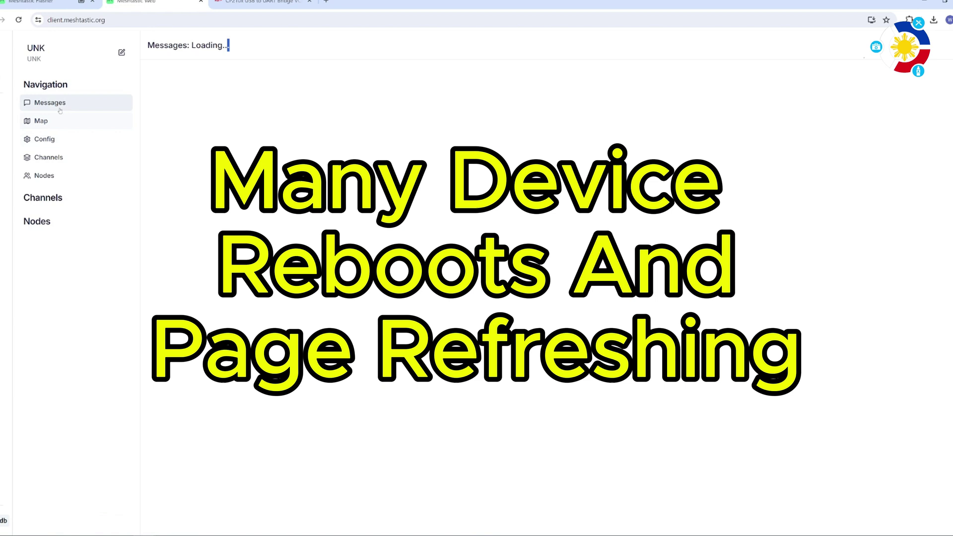
- Set the device long name to Prepper#2 and short name to PEP2, then save
left_click(47, 144)
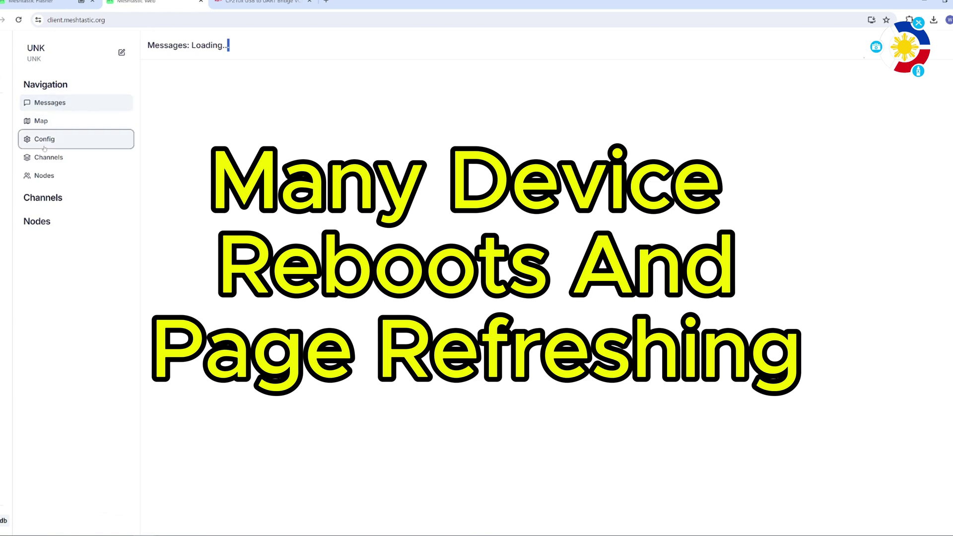
left_click(121, 52)
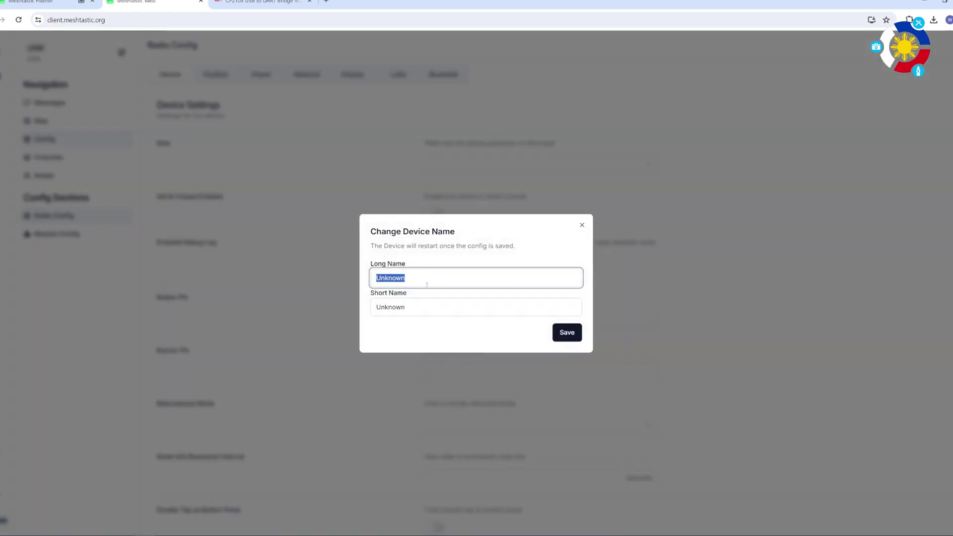
type("Prepper#2")
key("Tab")
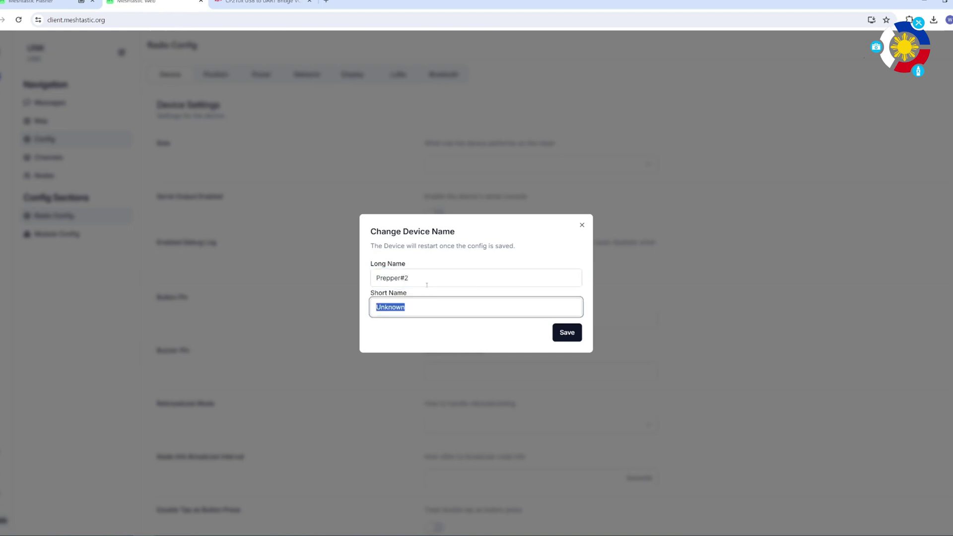
type("PEP2")
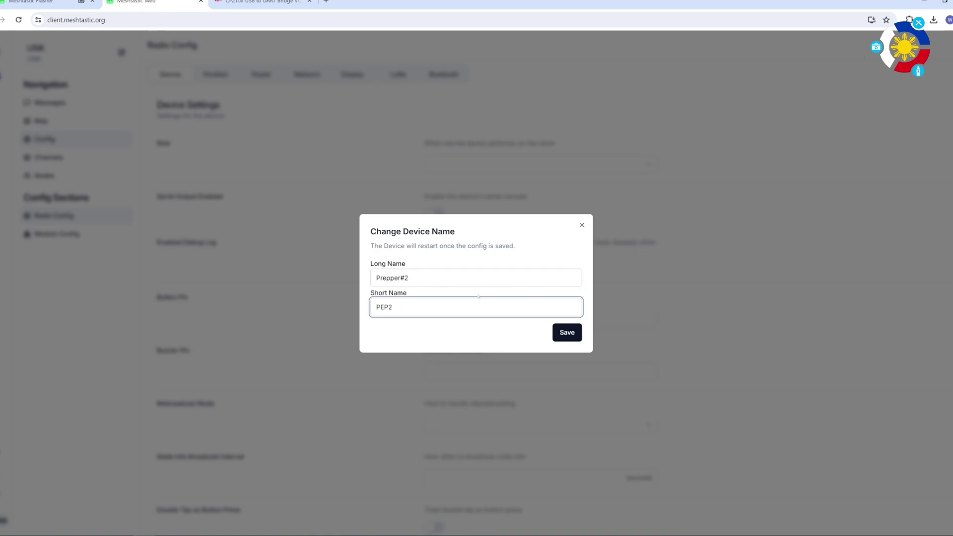
left_click(570, 339)
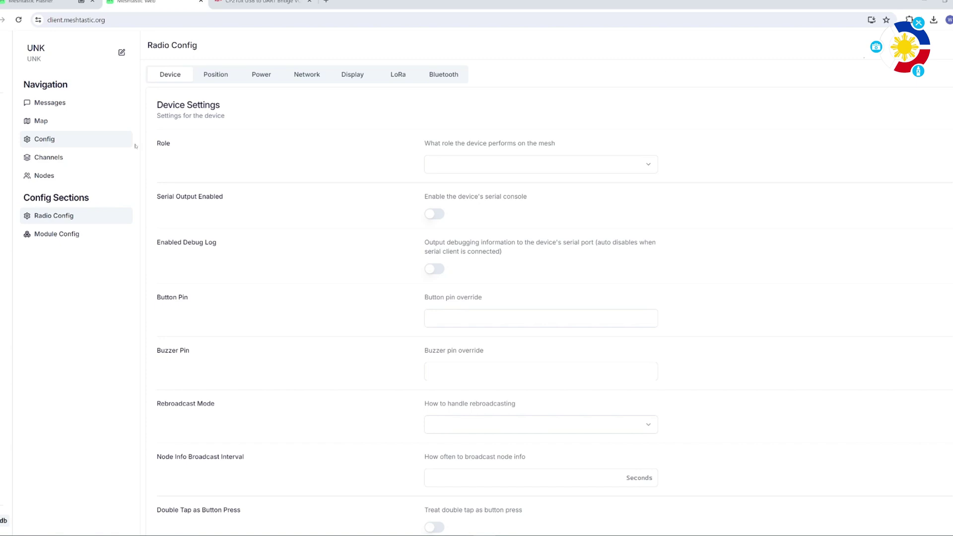
- Reload the web client and reconnect to the node over serial
left_click(19, 20)
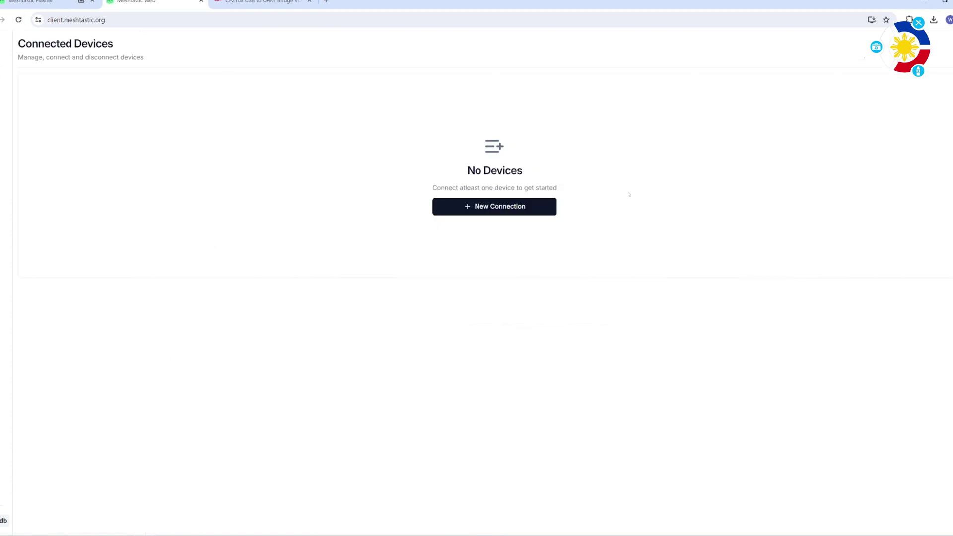
left_click(538, 211)
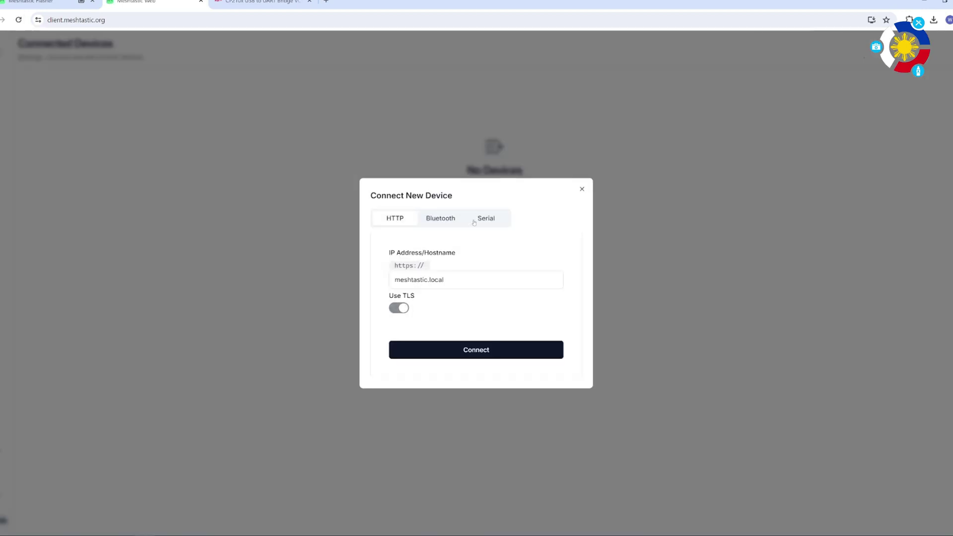
left_click(476, 220)
left_click(491, 257)
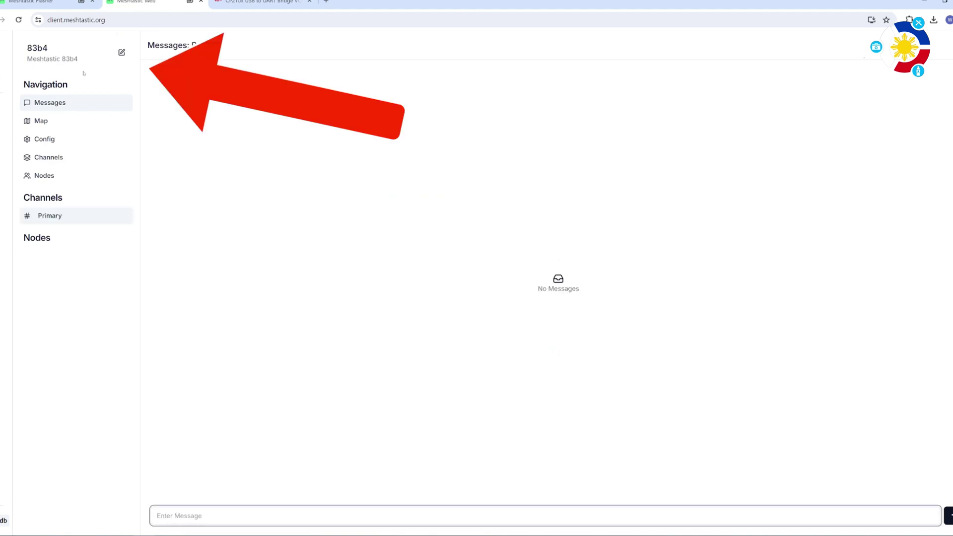
- Re-enter long name Prepper#2 and short name PEP2 and save them
left_click(120, 52)
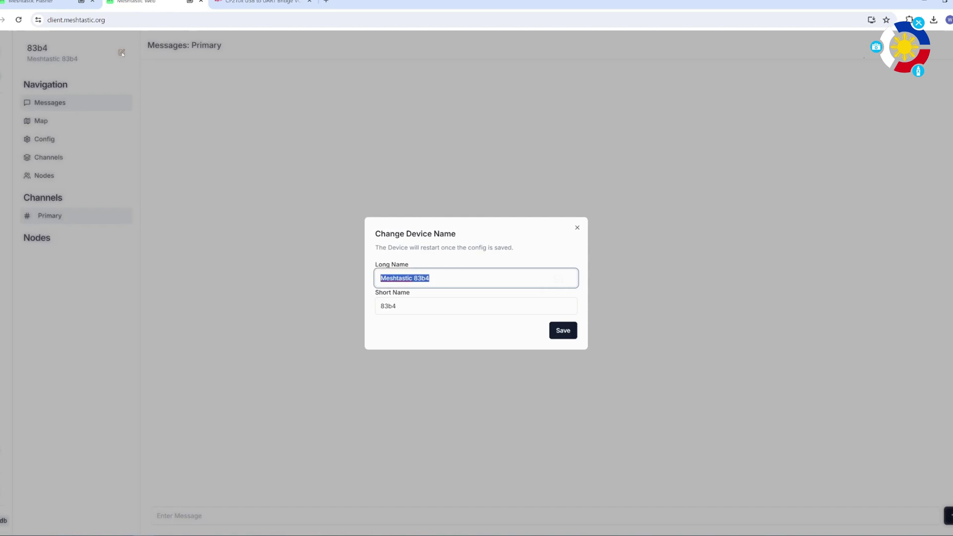
type("P")
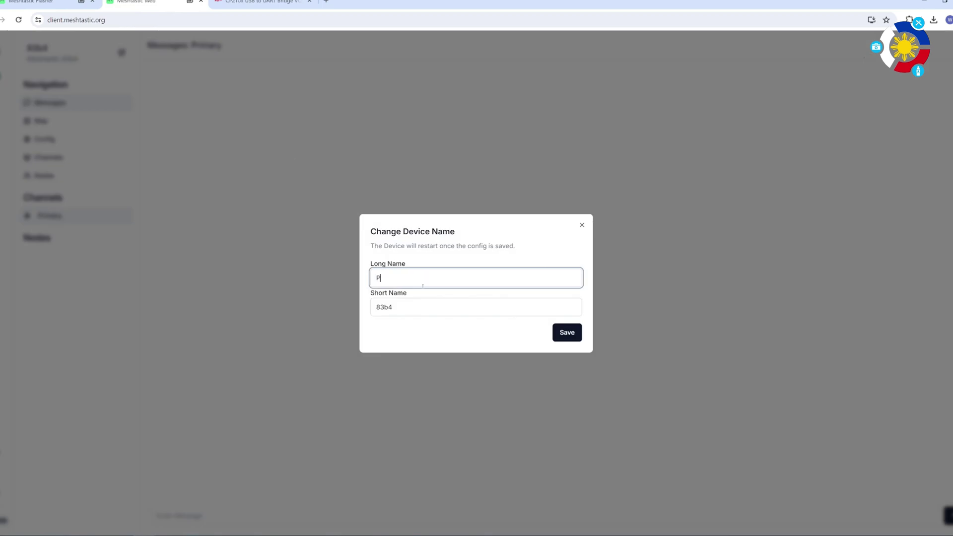
type("repper#2")
key("Tab")
type("P")
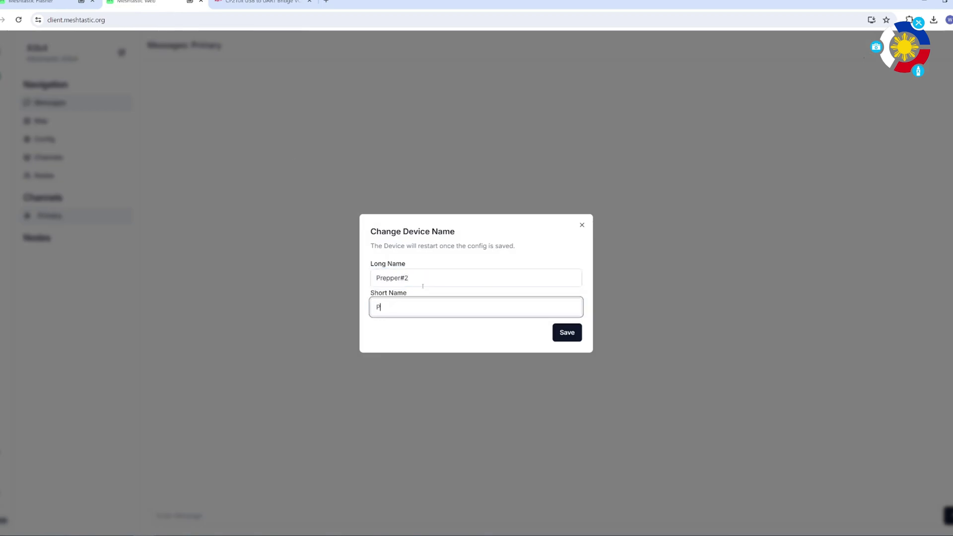
type("EP2")
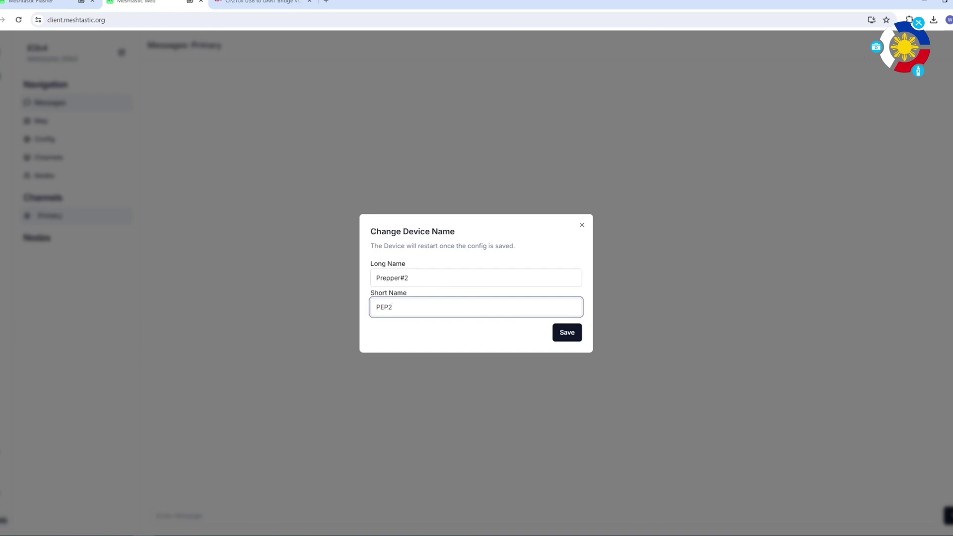
left_click(559, 336)
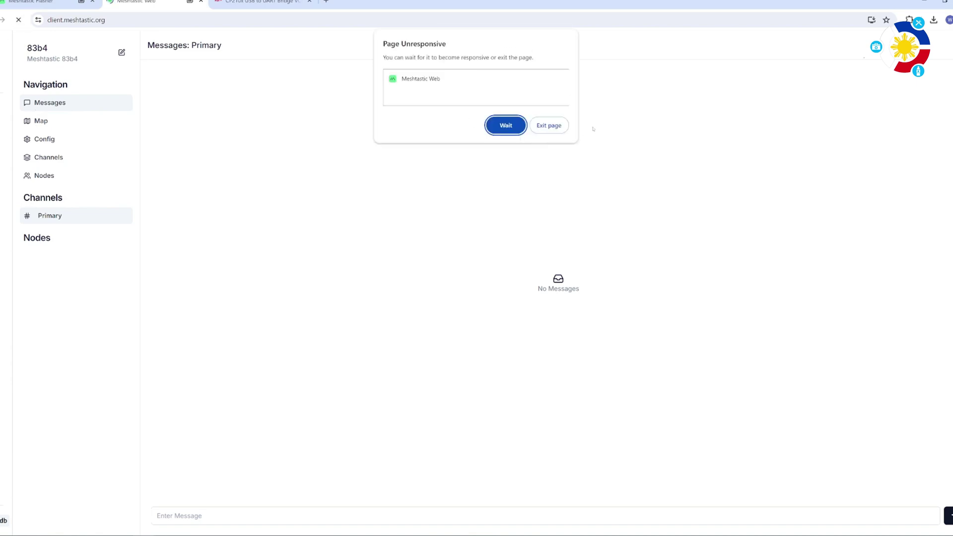
- Recover the hung page by reloading and reconnect to the node over serial
left_click(548, 125)
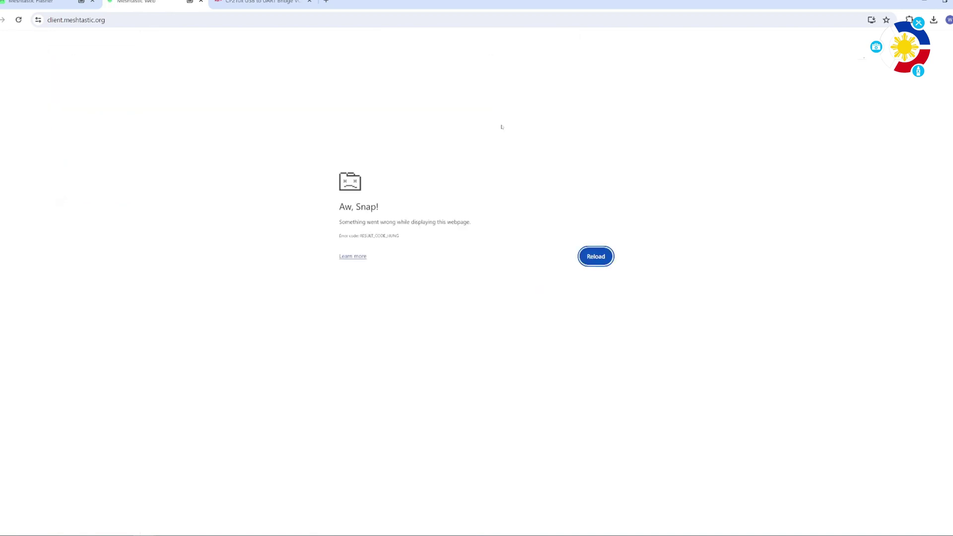
left_click(590, 256)
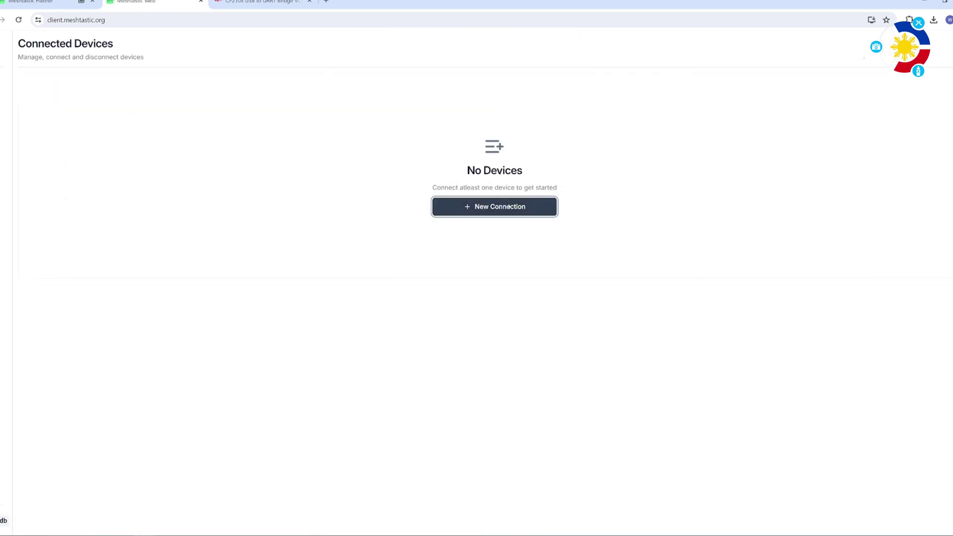
left_click(480, 207)
left_click(486, 218)
left_click(477, 257)
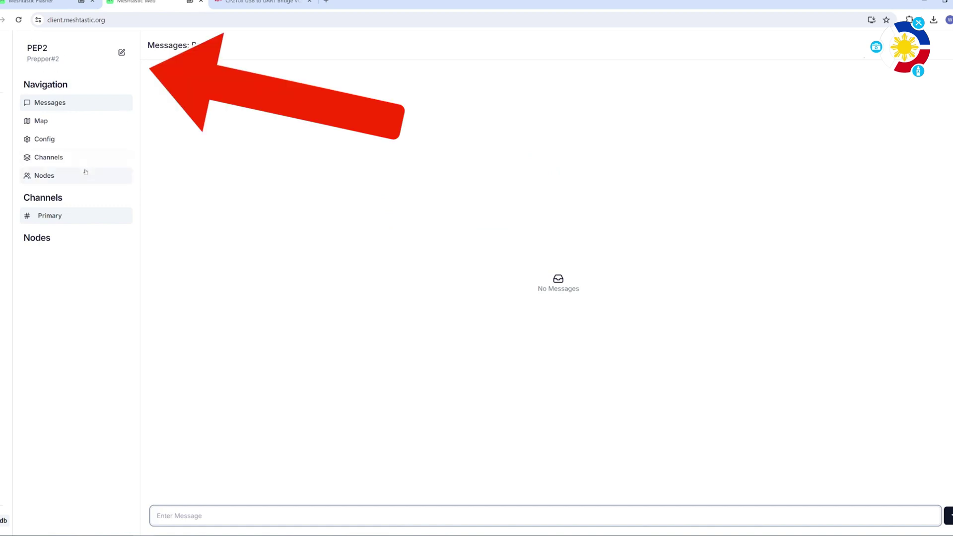
- Review the Device settings, leaving the device role as Client
left_click(46, 141)
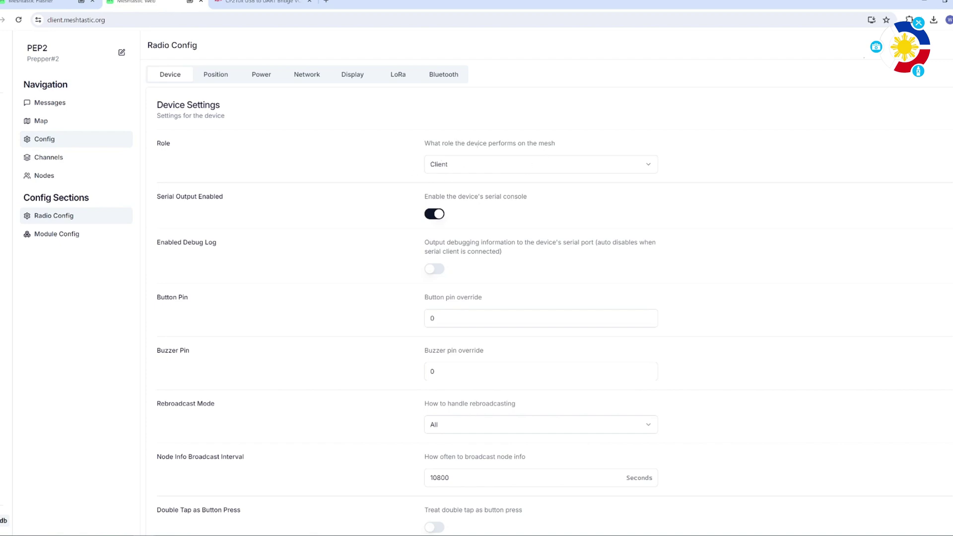
scroll(378, 295, "down", 2)
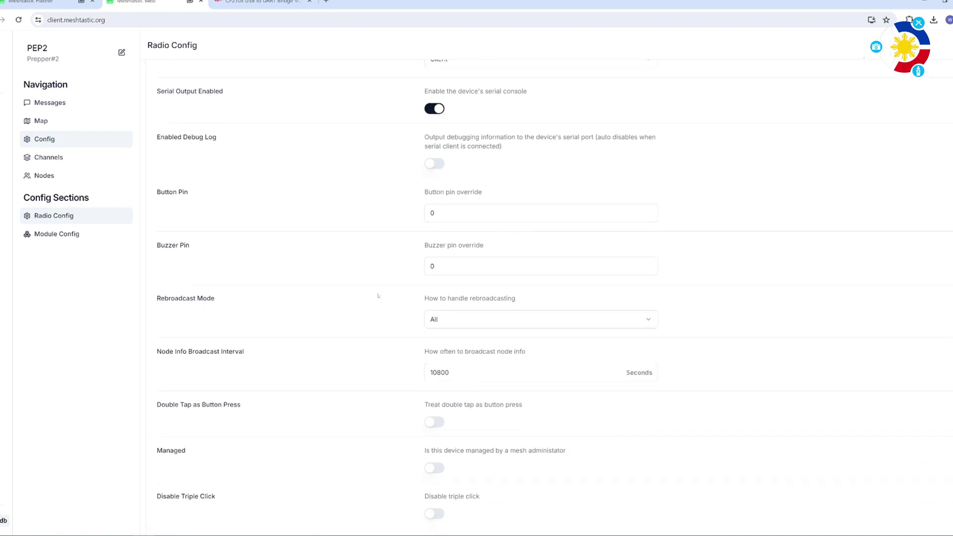
scroll(377, 300, "up", 2)
scroll(421, 248, "down", 1)
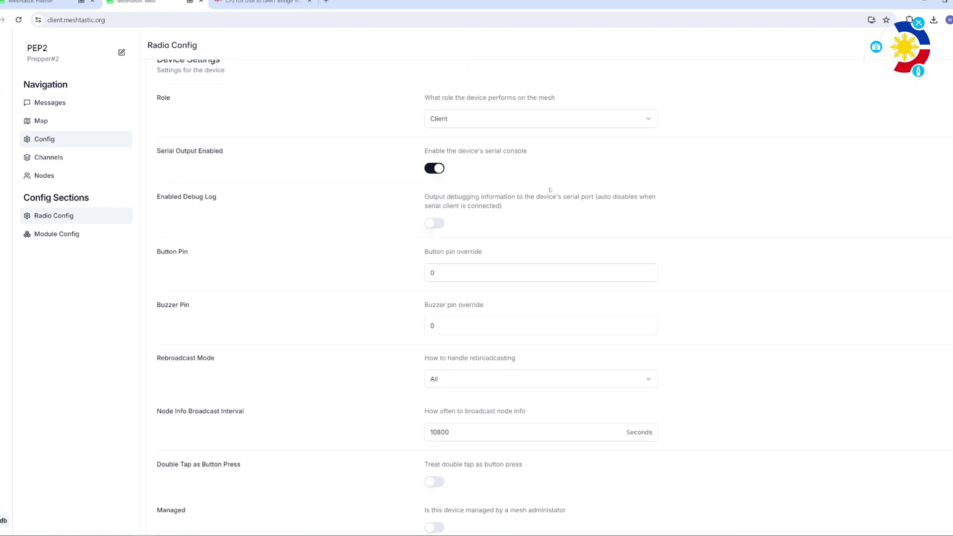
scroll(683, 158, "up", 1)
left_click(647, 169)
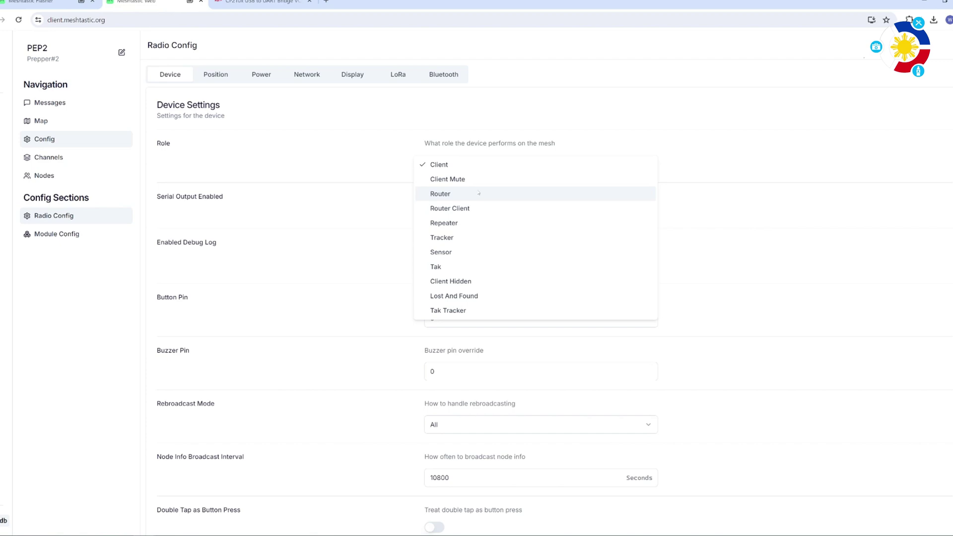
left_click(333, 120)
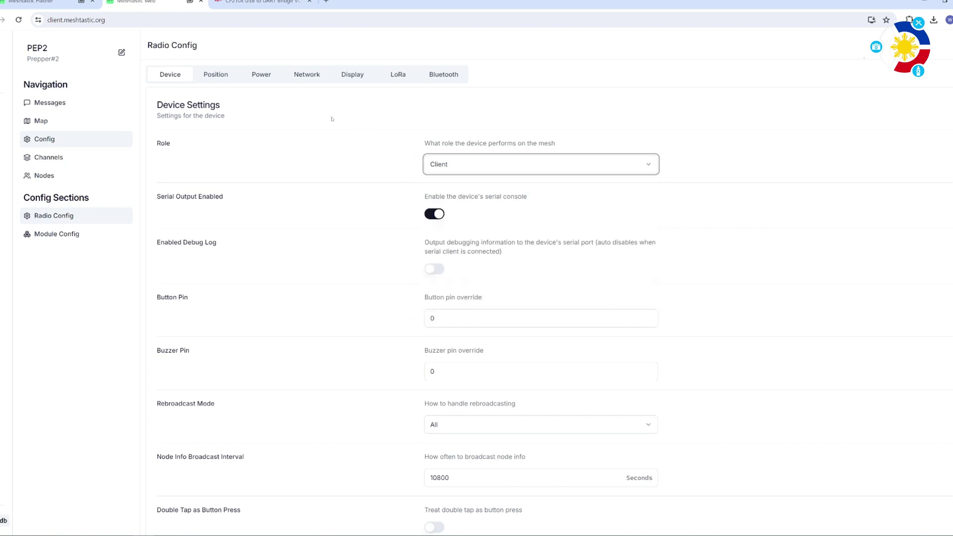
- Browse the Position, Power, Network and Display settings, ending on LoRa
left_click(221, 78)
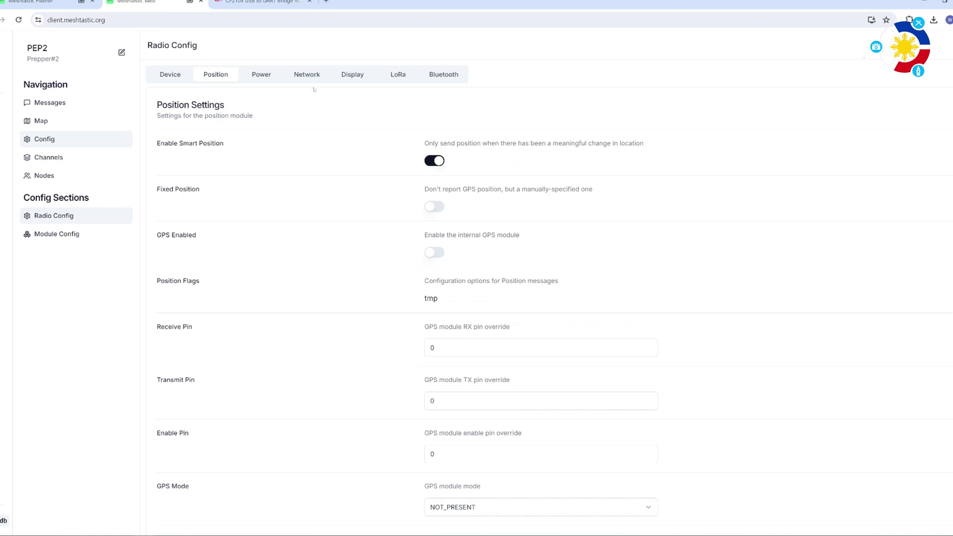
left_click(171, 73)
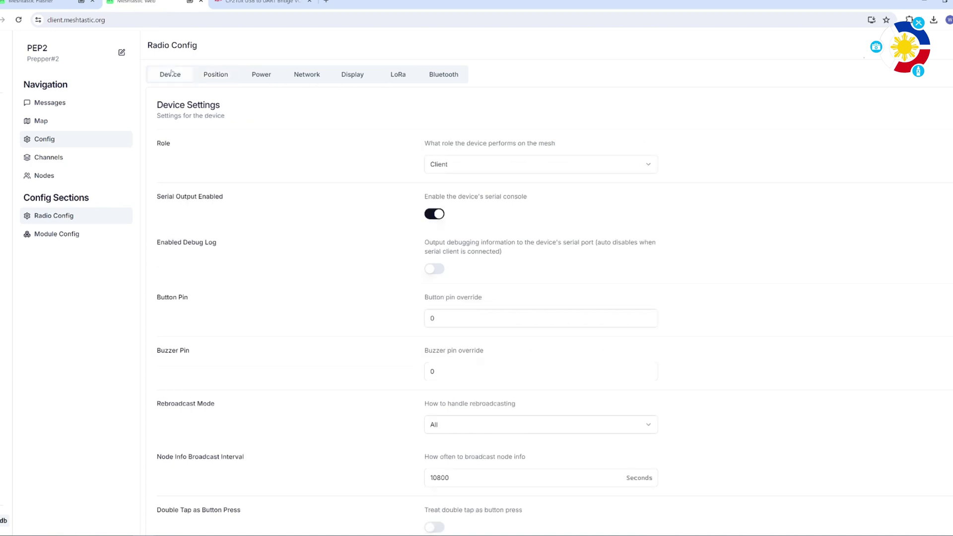
left_click(218, 75)
left_click(258, 79)
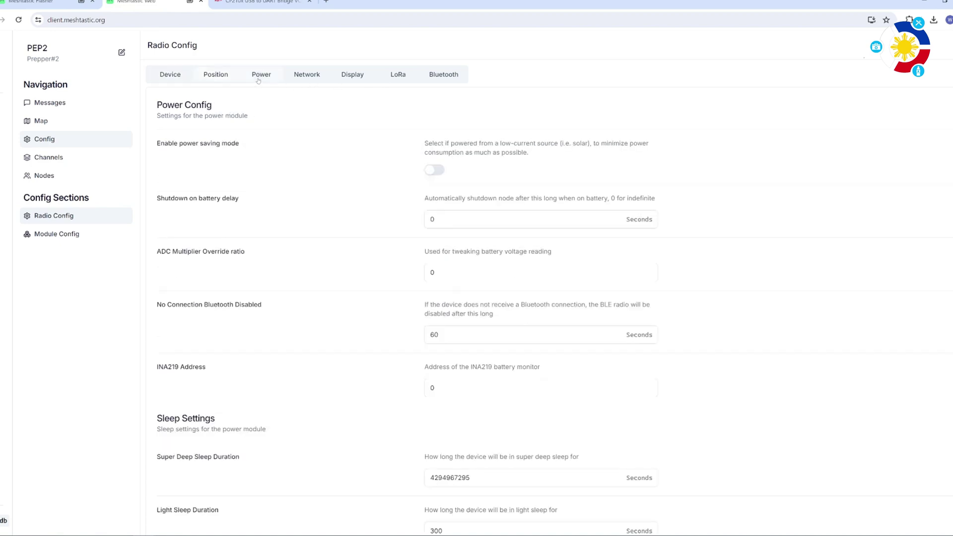
left_click(303, 76)
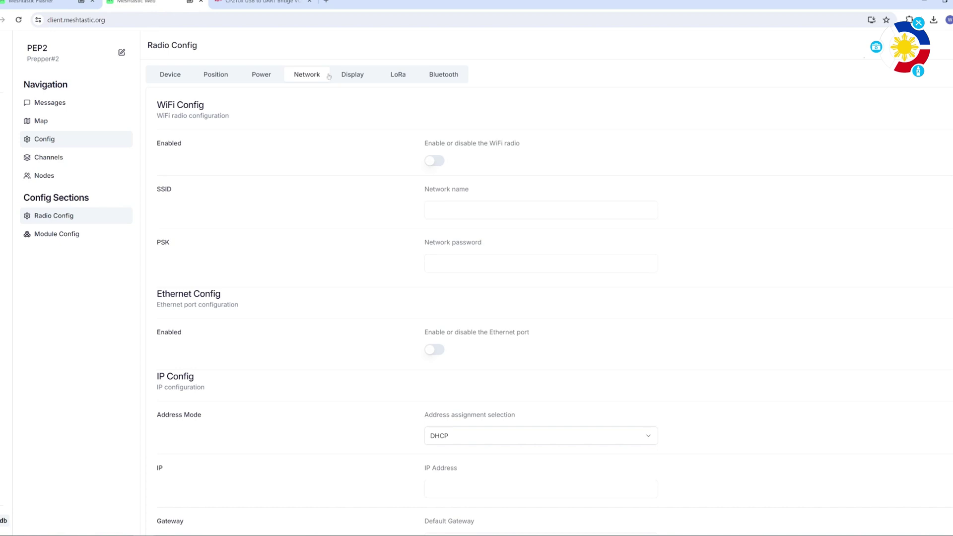
left_click(361, 77)
left_click(386, 77)
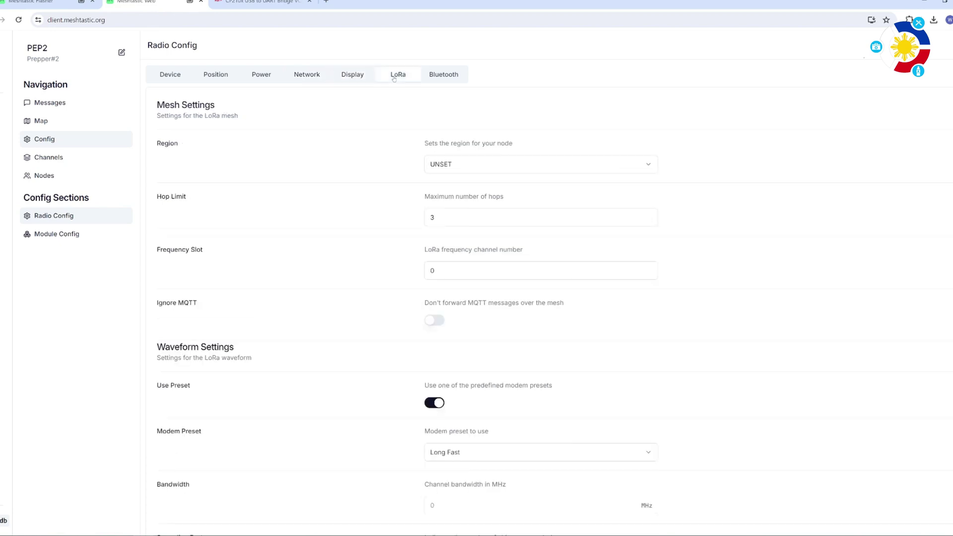
- Set the LoRa region to US, then reload the page, which becomes unresponsive
left_click(647, 165)
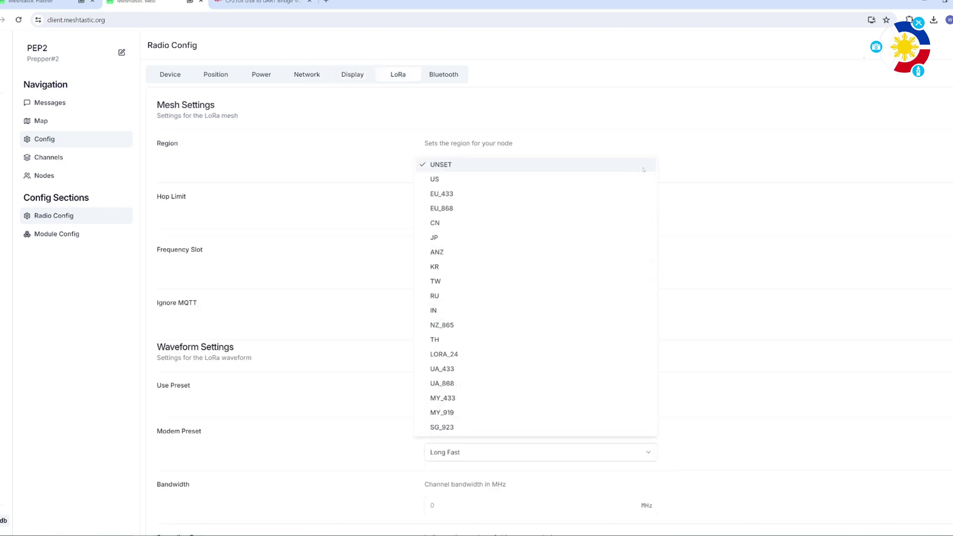
left_click(485, 183)
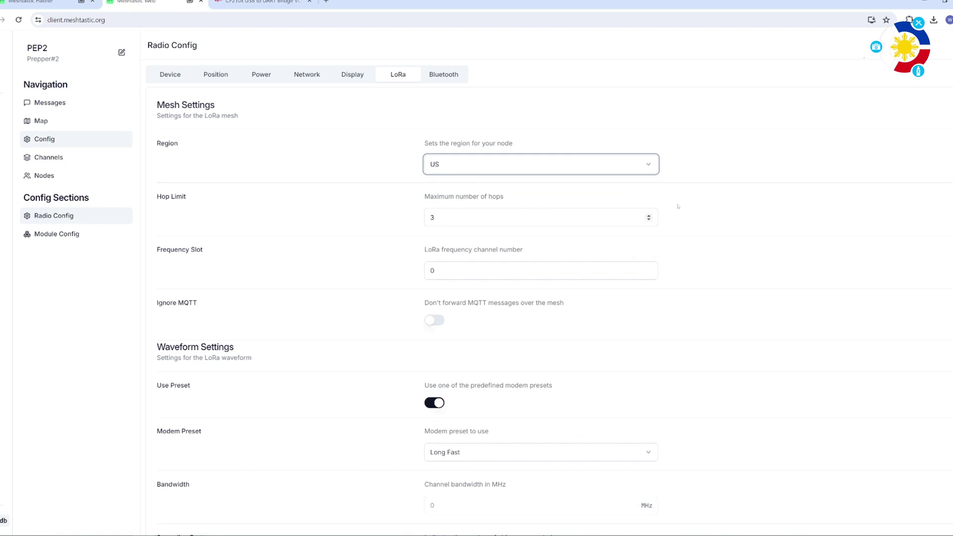
left_click(590, 117)
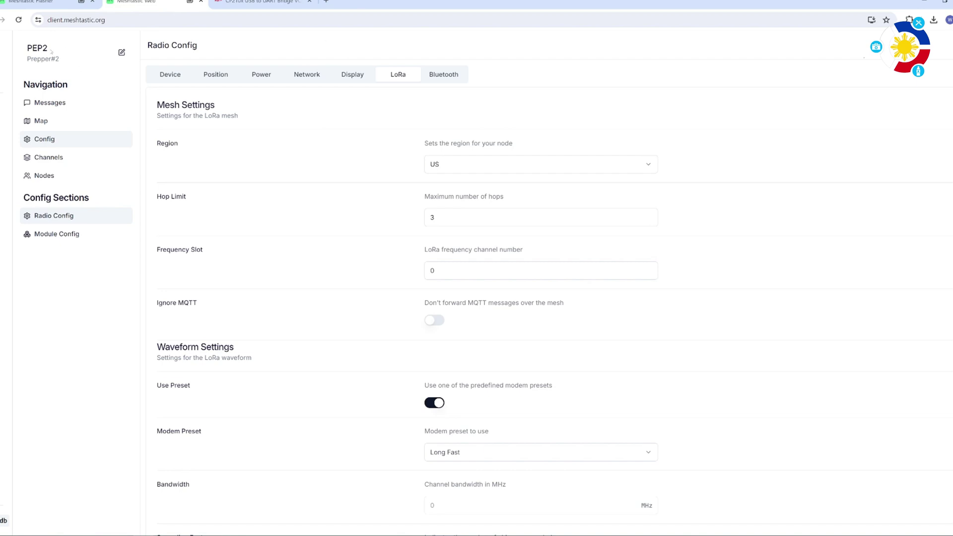
left_click(18, 20)
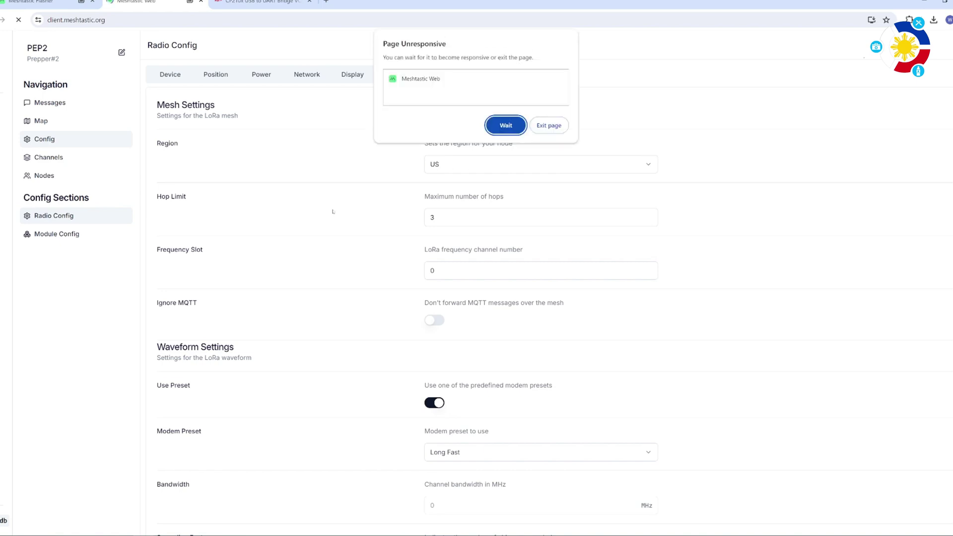
- Reload the crashed page and reconnect to the PEP2 node over serial
left_click(548, 125)
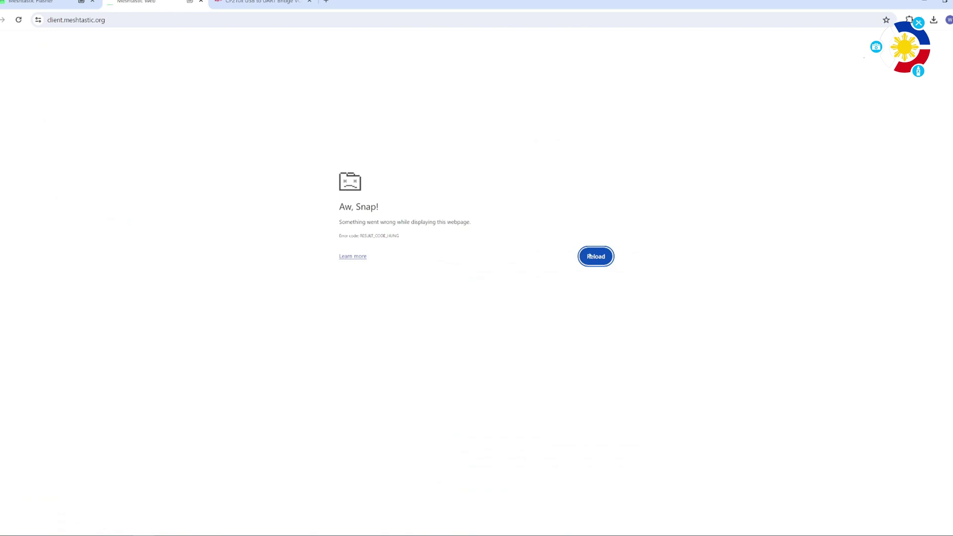
left_click(594, 255)
left_click(482, 207)
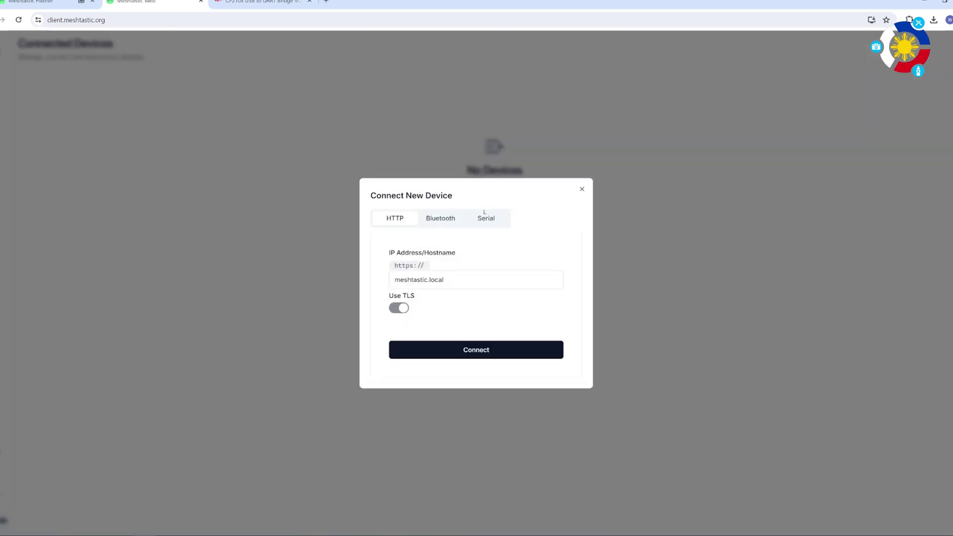
left_click(489, 219)
left_click(485, 262)
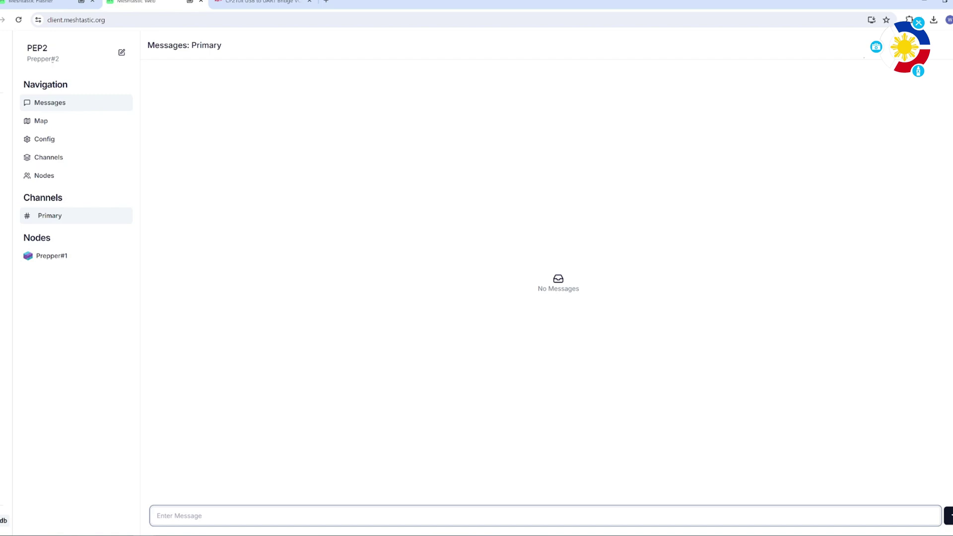
- Browse the Map and Messages views, then check channel 1 and the Primary channel settings
left_click(43, 122)
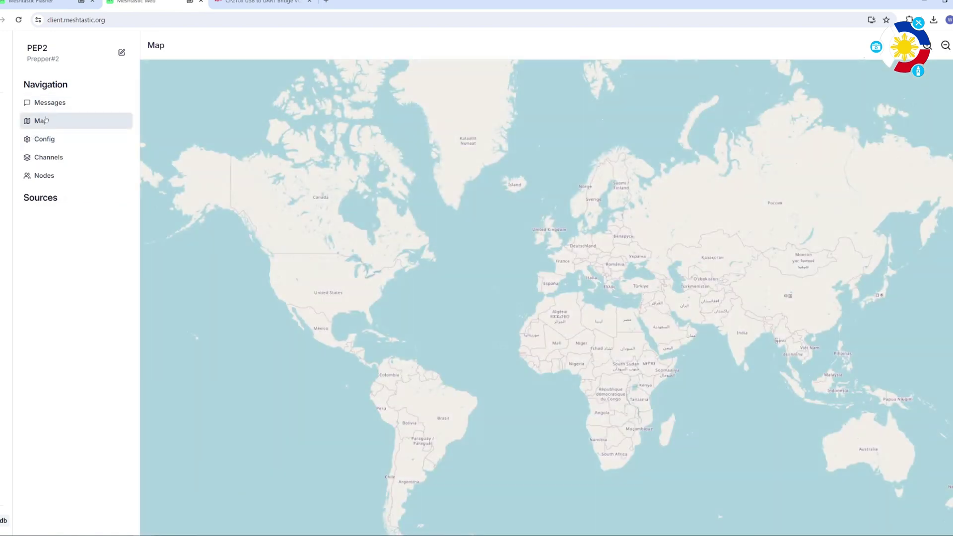
left_click(50, 103)
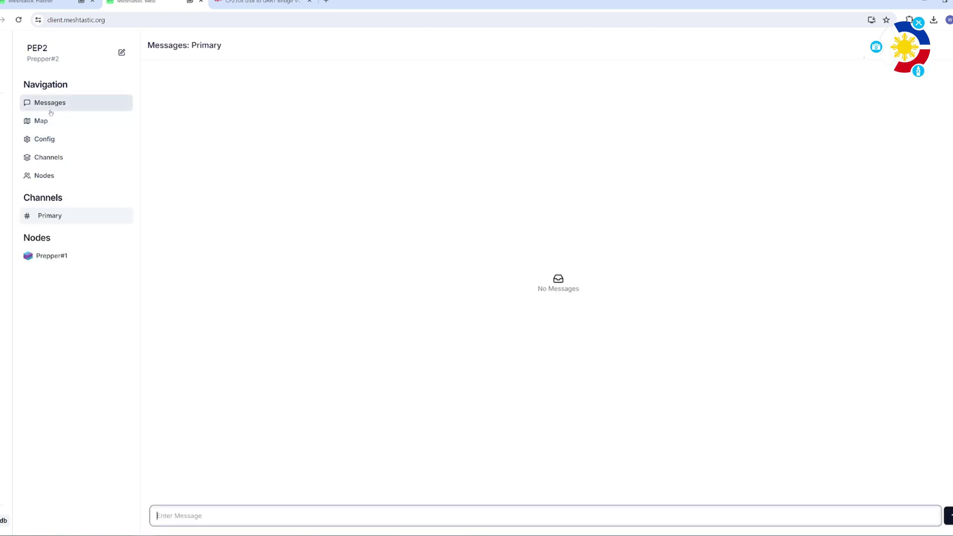
left_click(47, 139)
left_click(49, 158)
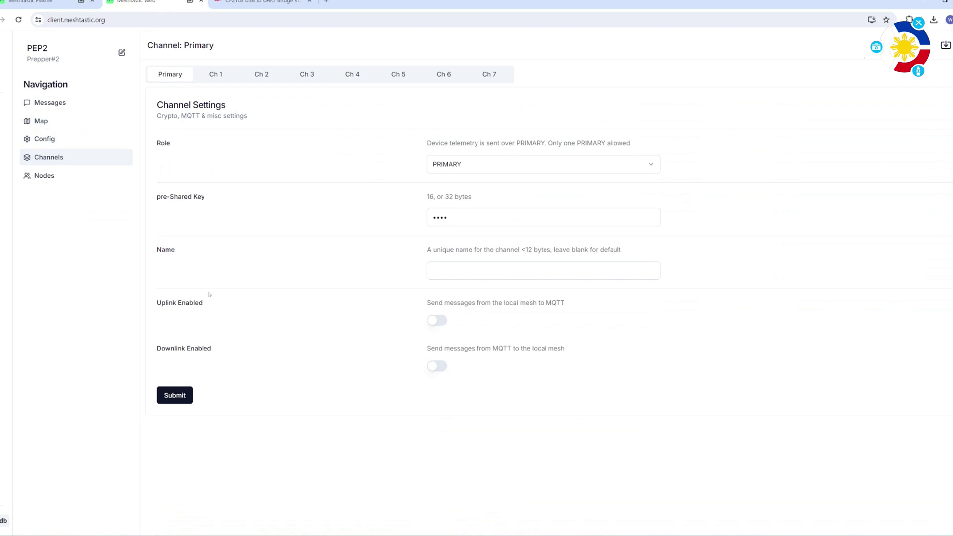
left_click(215, 78)
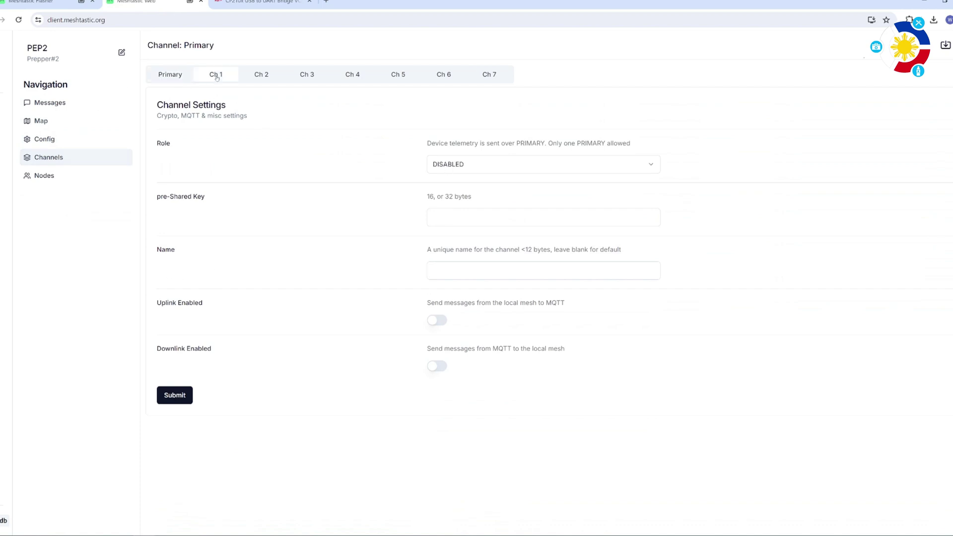
left_click(172, 76)
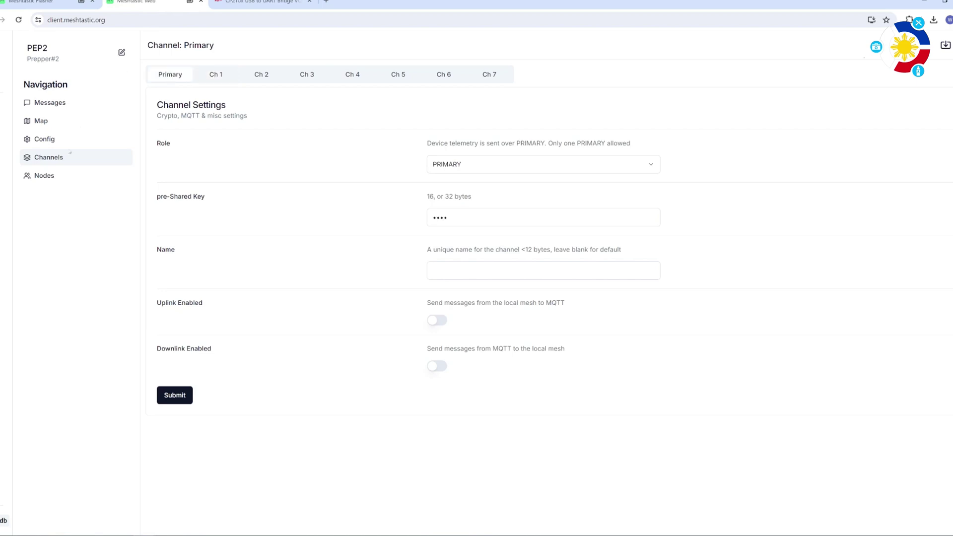
- Set Bluetooth pairing mode to Fixed Pin and select the PIN value to check it
left_click(44, 139)
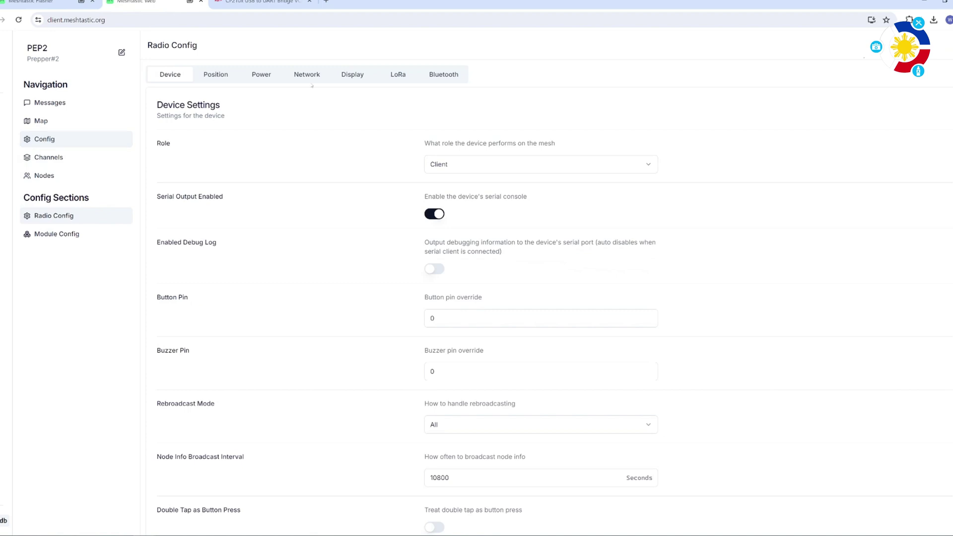
left_click(441, 78)
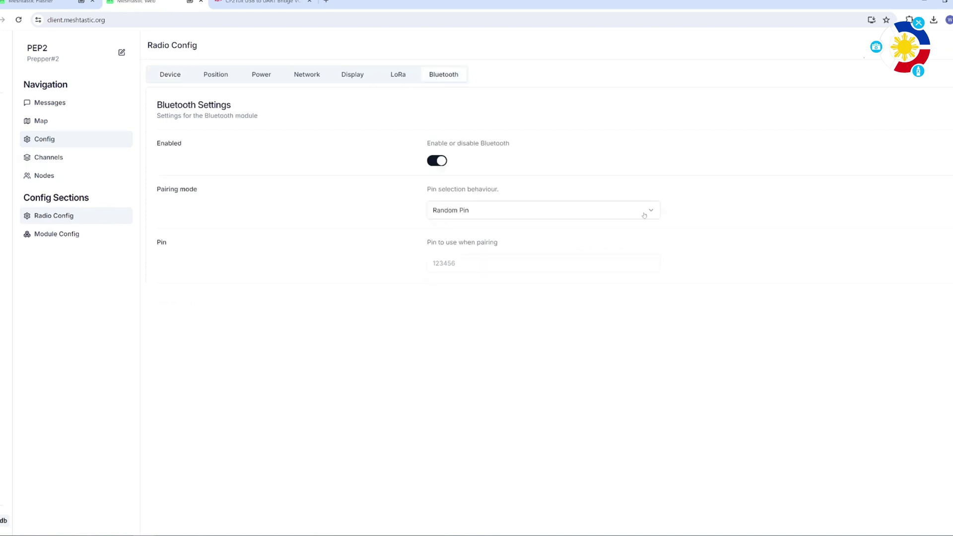
left_click(646, 212)
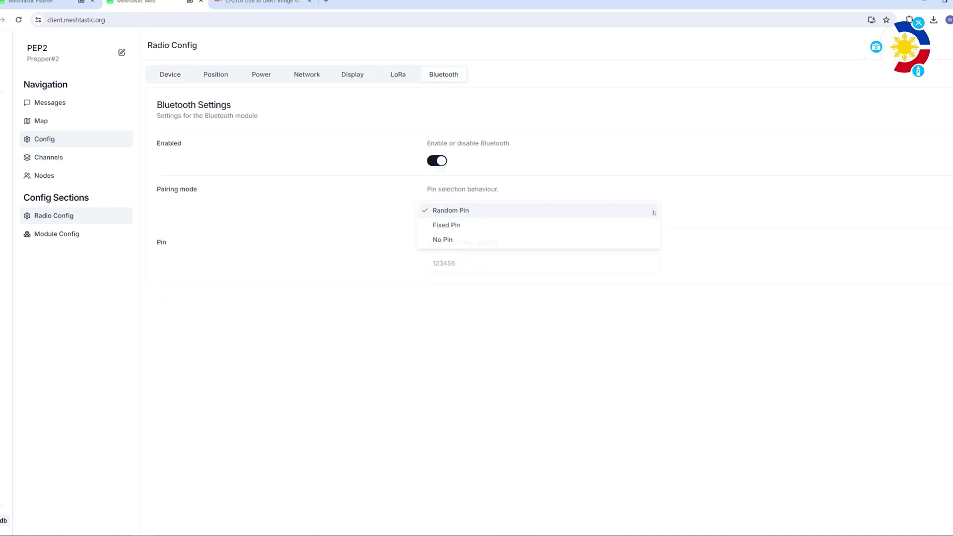
left_click(467, 226)
left_click(455, 264)
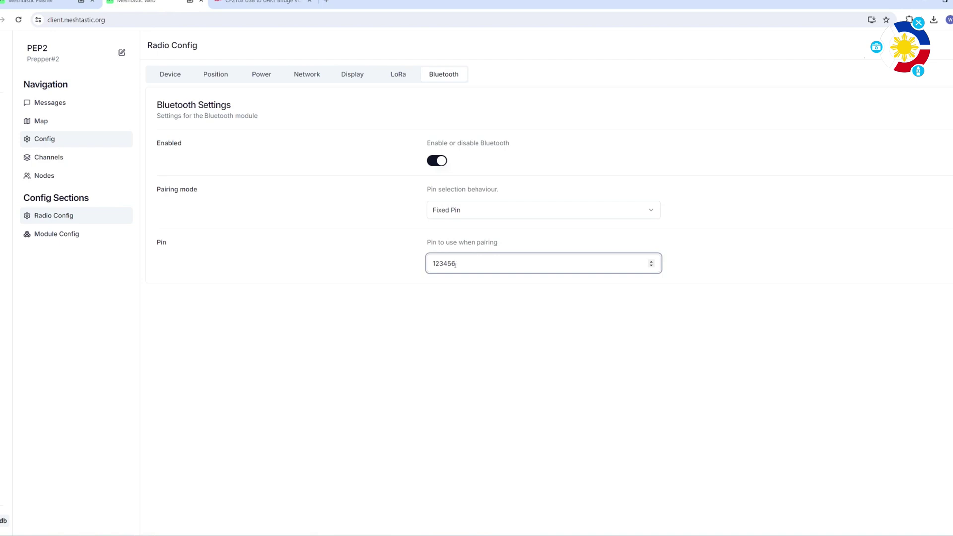
left_click_drag(454, 264, 406, 261)
left_click(462, 263)
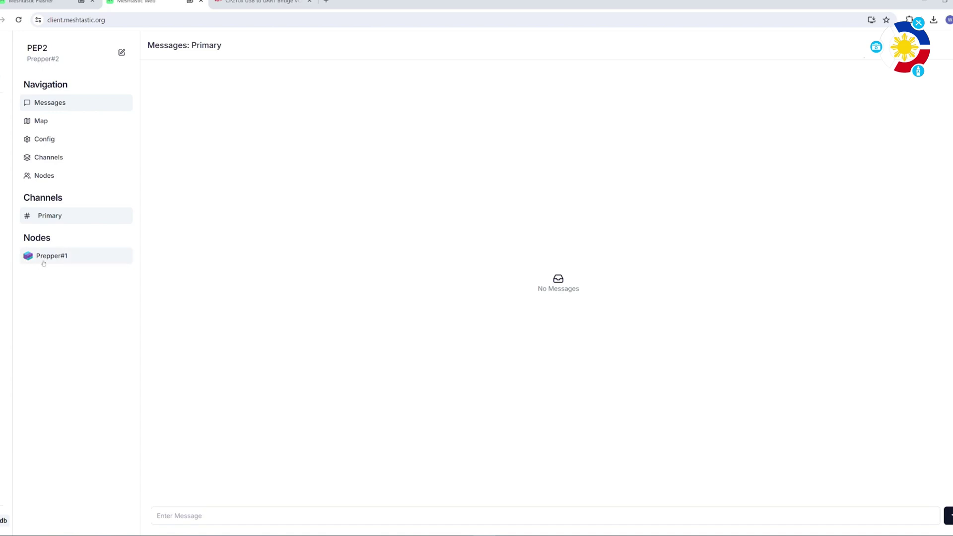
- Open the Prepper#1 conversation under Nodes and send it the direct message 'alo'
left_click(44, 258)
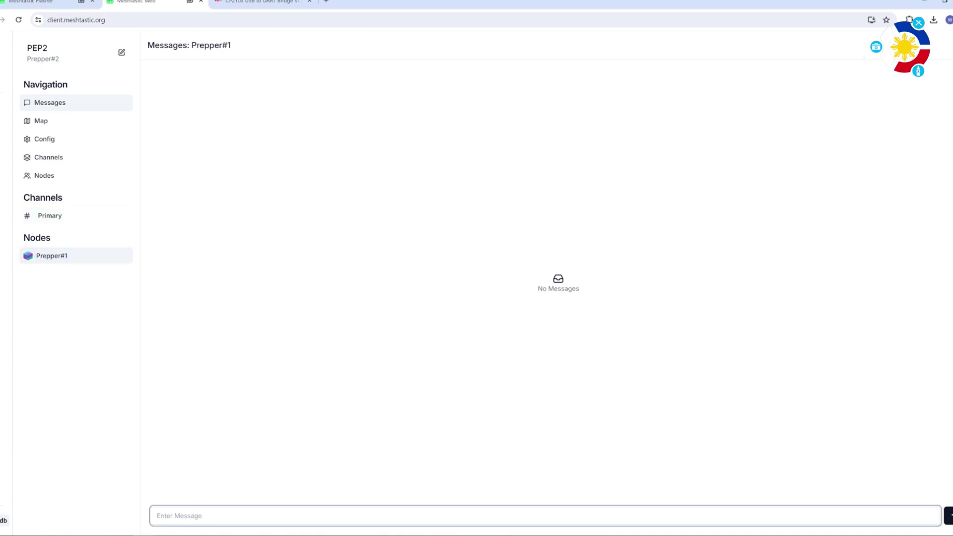
type("alo")
key("Return")
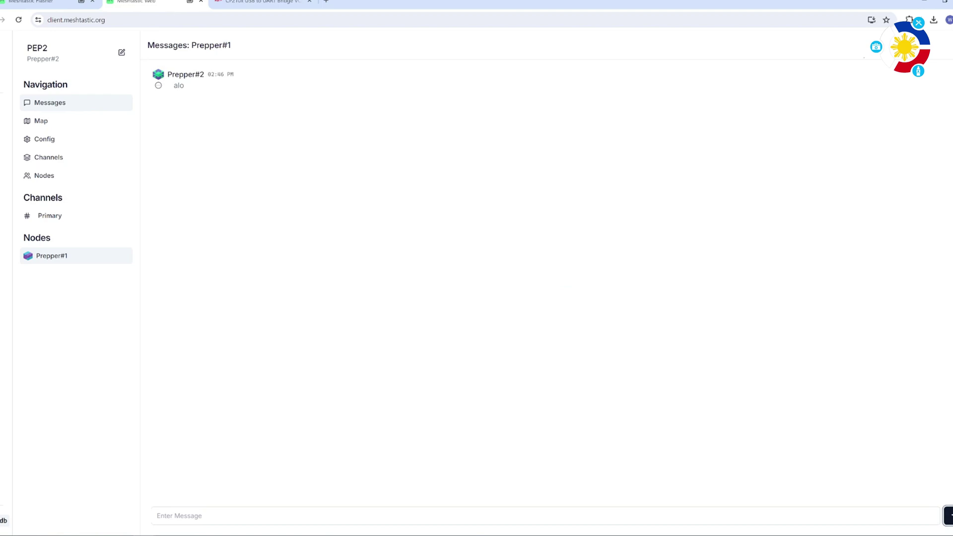